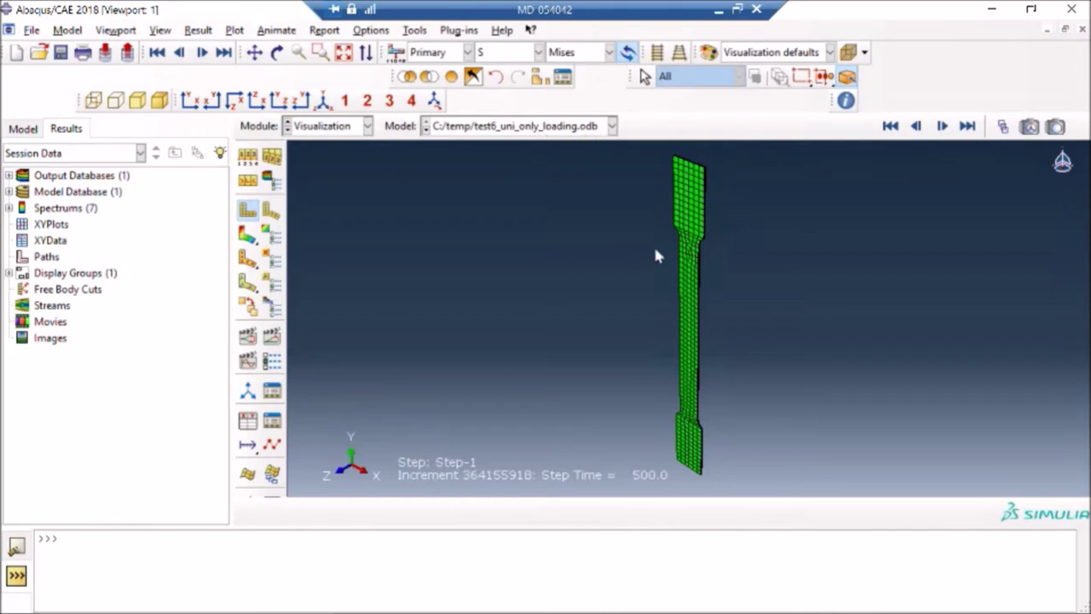
Step: Display the equivalent plastic strain (PEEQ) contours on the deformed tensile specimen
click(246, 235)
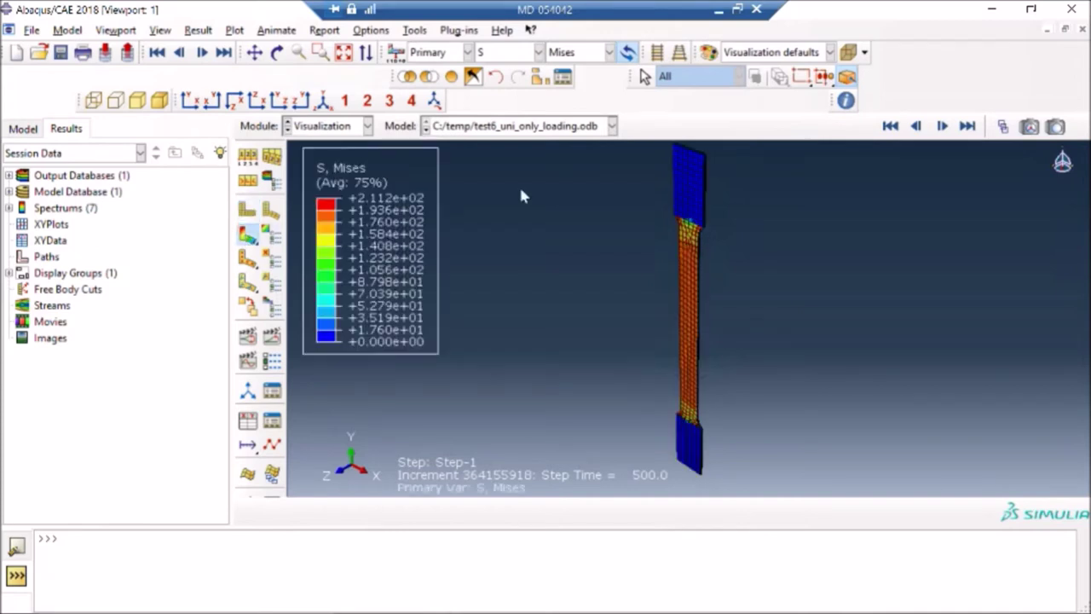
click(508, 55)
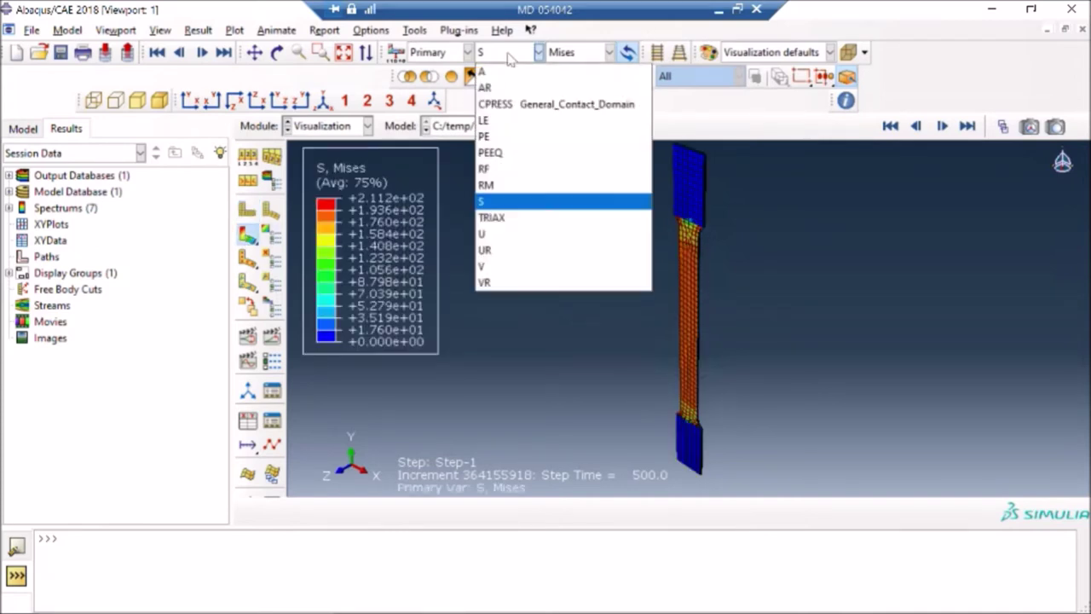
click(491, 153)
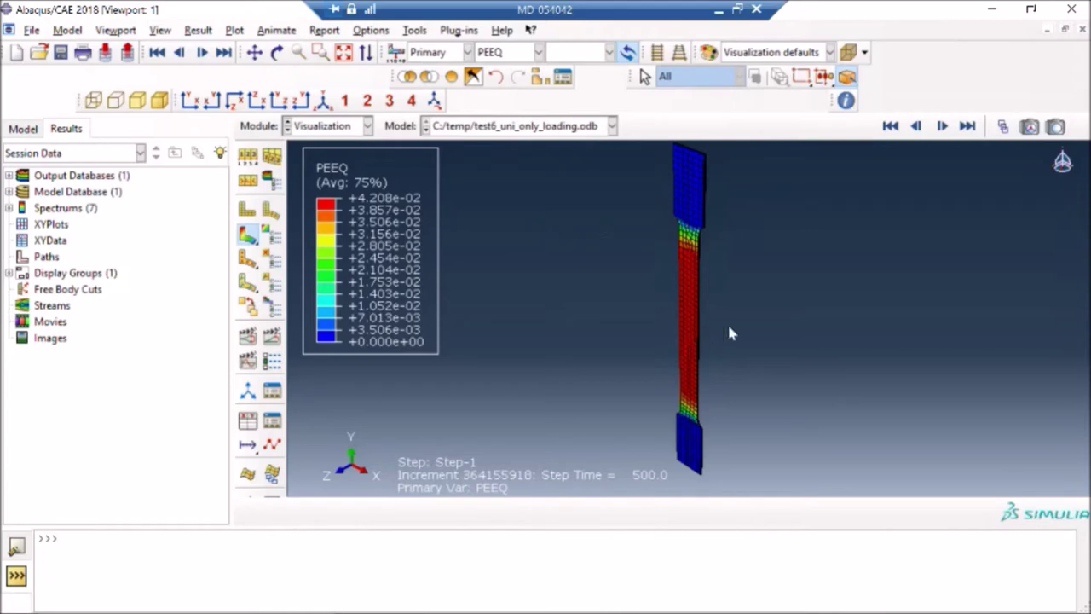
scroll(736, 326, up, 3)
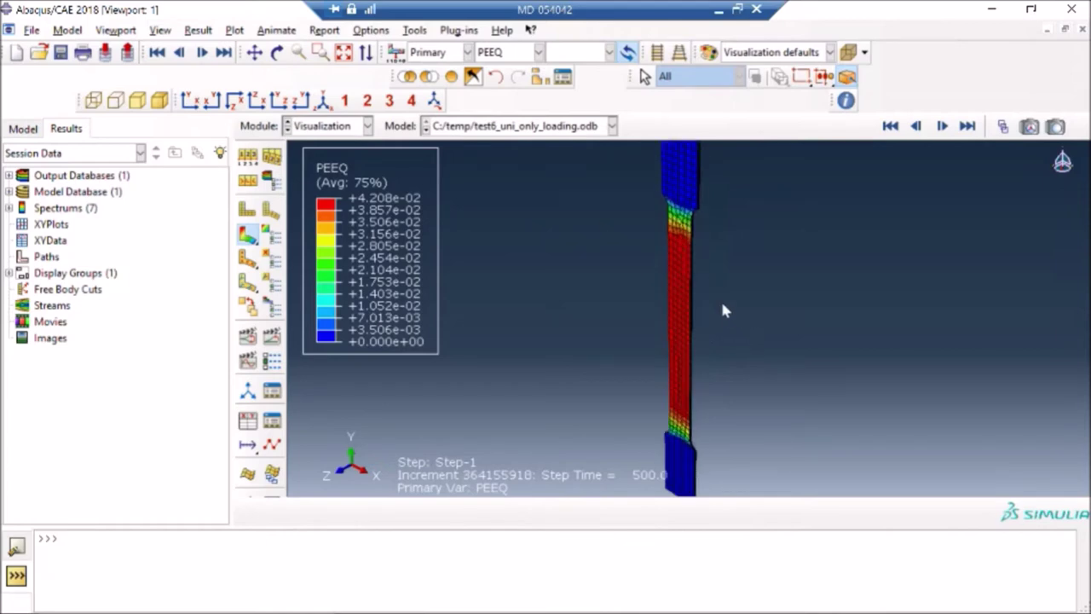
mouse_move(733, 324)
ctrl+alt+middle_down()
mouse_move(723, 350)
mouse_move(715, 335)
ctrl+alt+middle_up()
ctrl+alt+drag(714, 335, 620, 340)
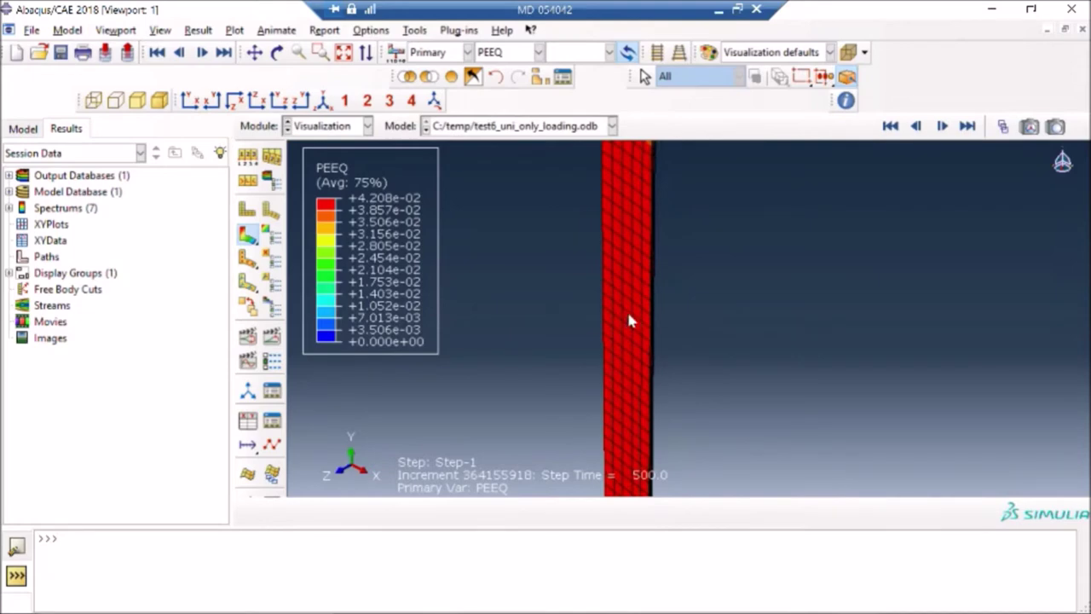
Step: Start creating a new XY data set from the ODB field output
click(414, 30)
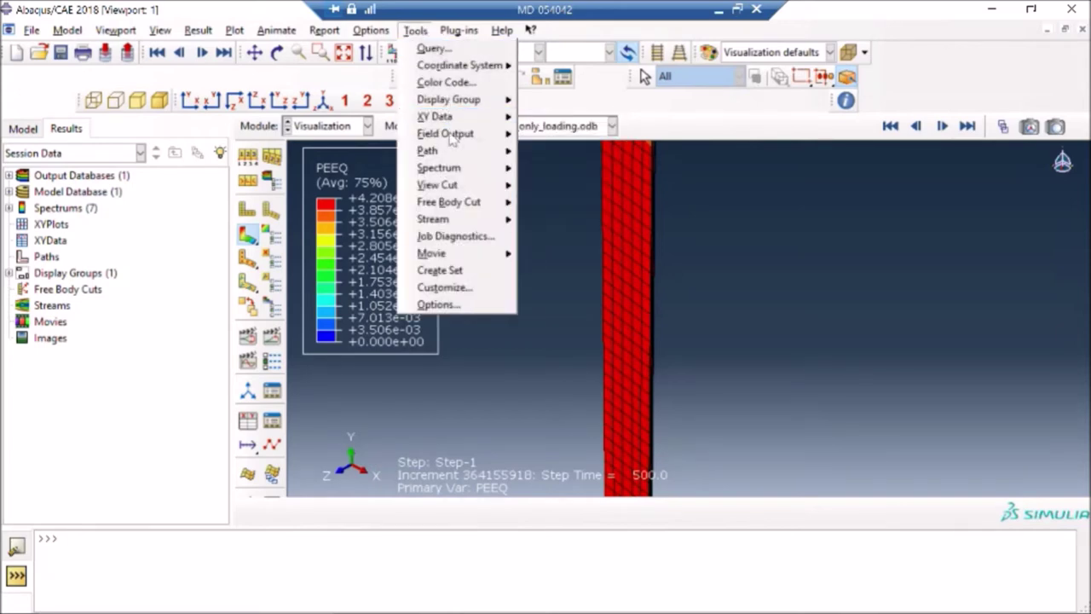
key(Down)
key(Down)
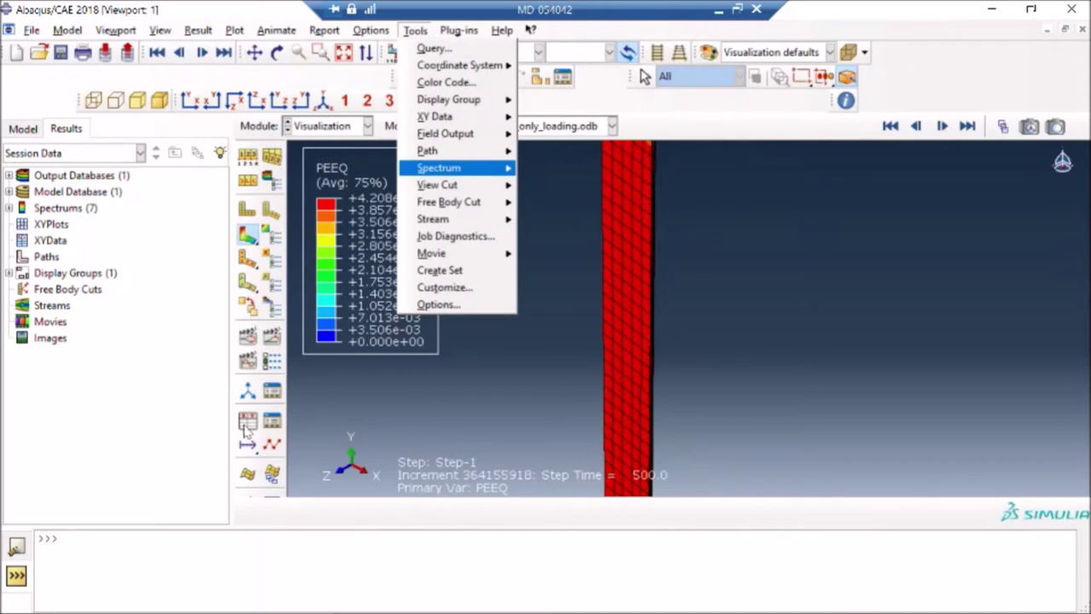
mouse_move(467, 124)
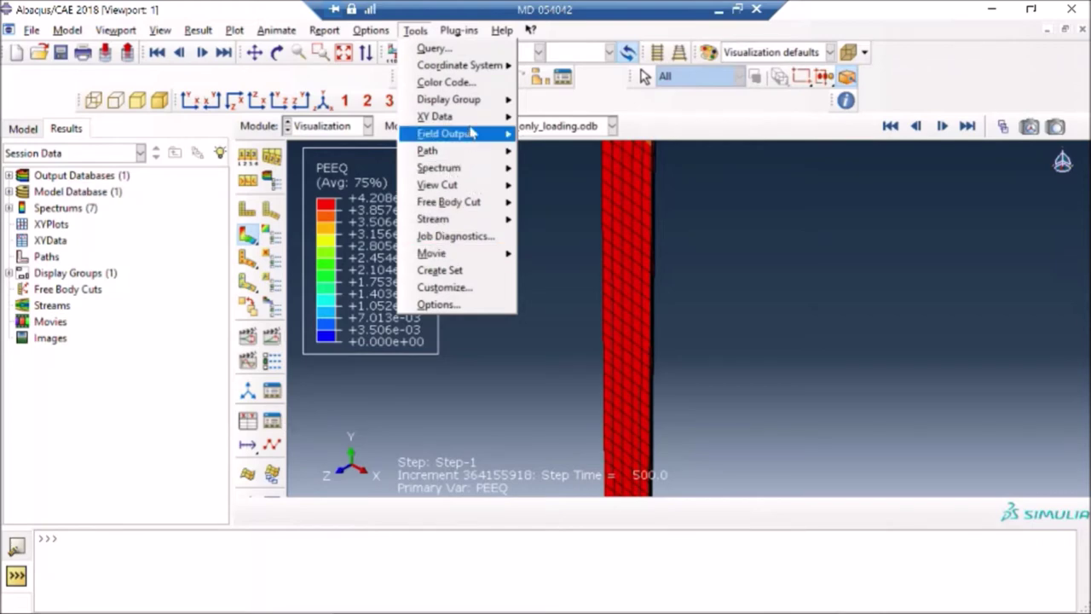
click(546, 120)
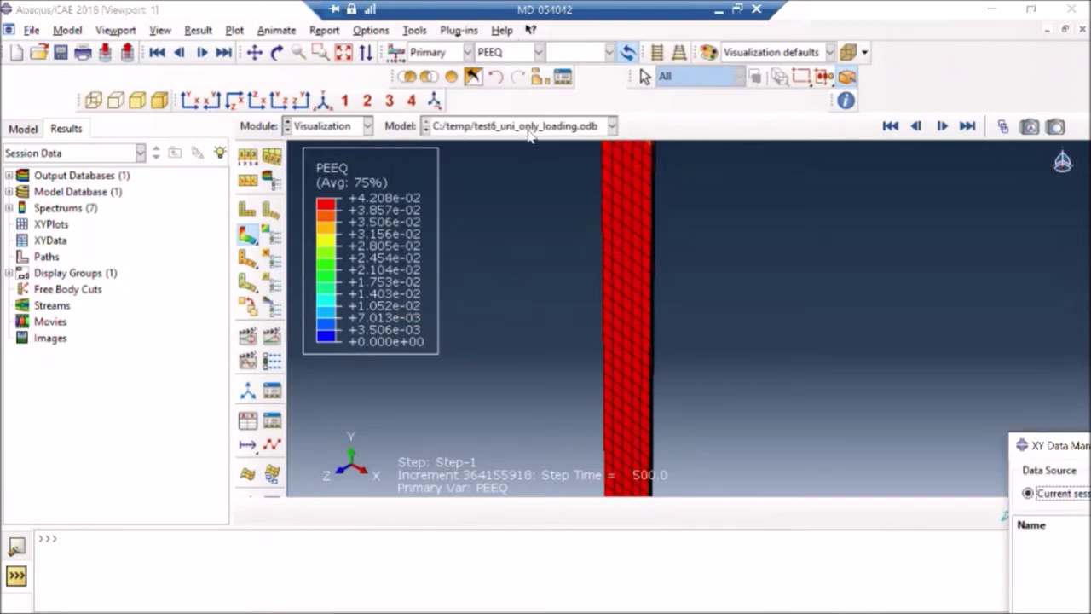
drag(1038, 445, 97, 115)
click(784, 120)
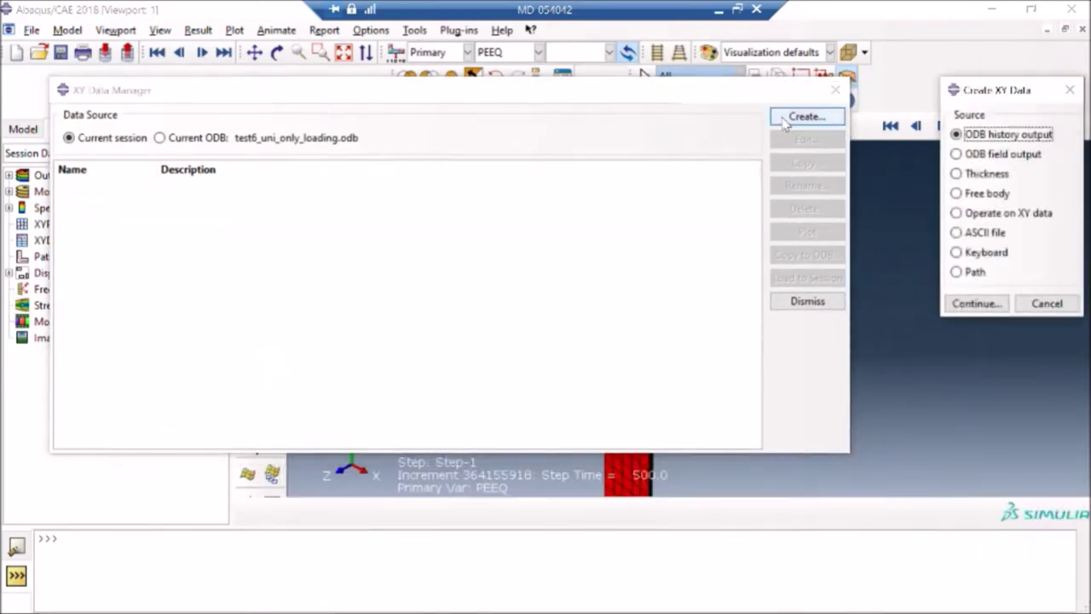
click(970, 162)
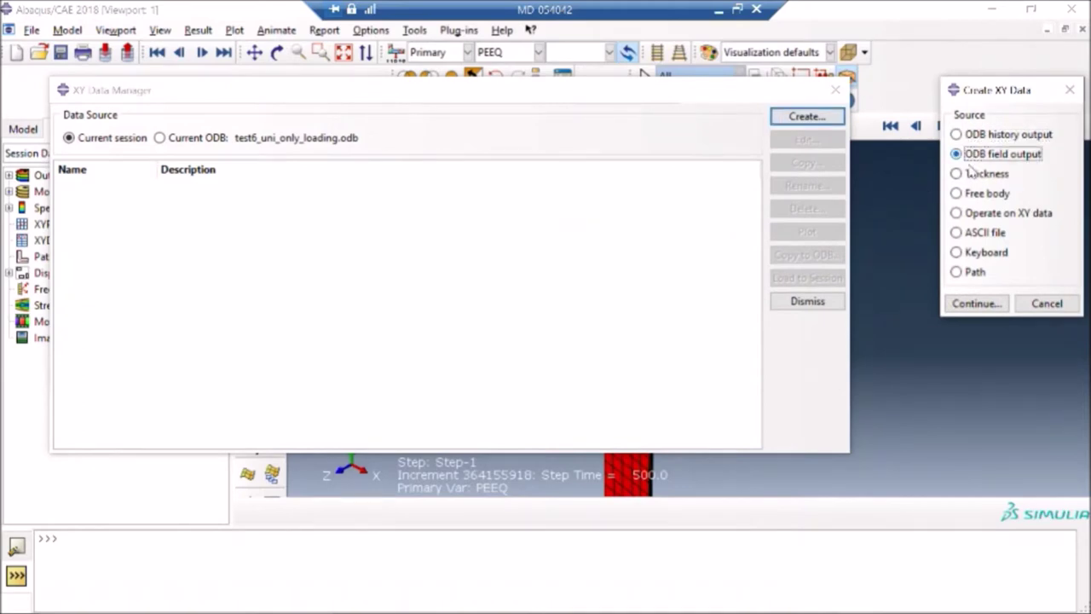
click(974, 304)
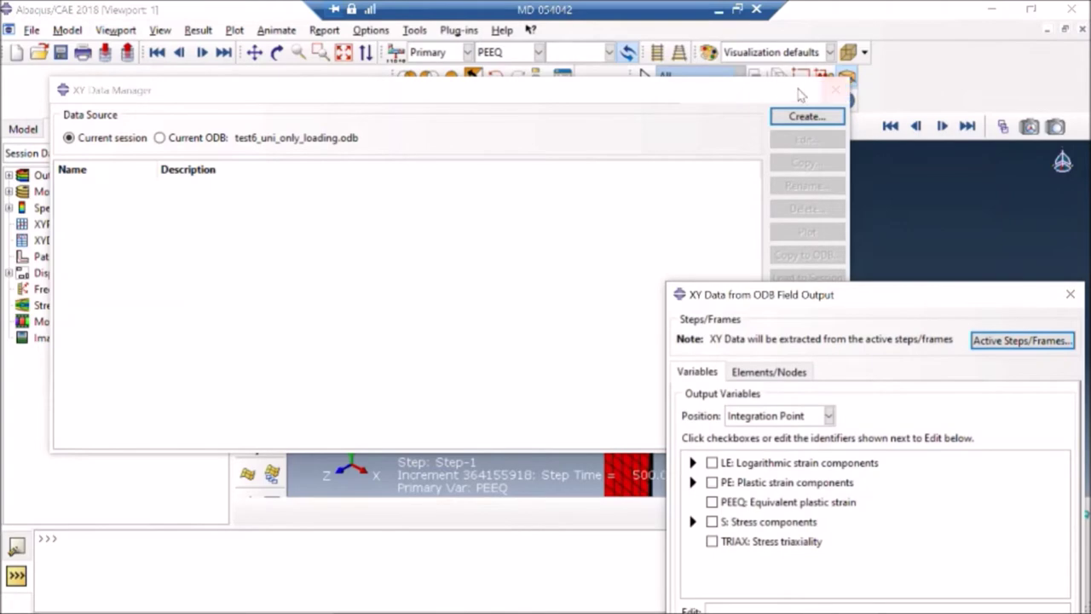
Step: Close the XY Data Manager and choose Integration Point as the output variable position for the field output extraction
drag(814, 81, 814, 124)
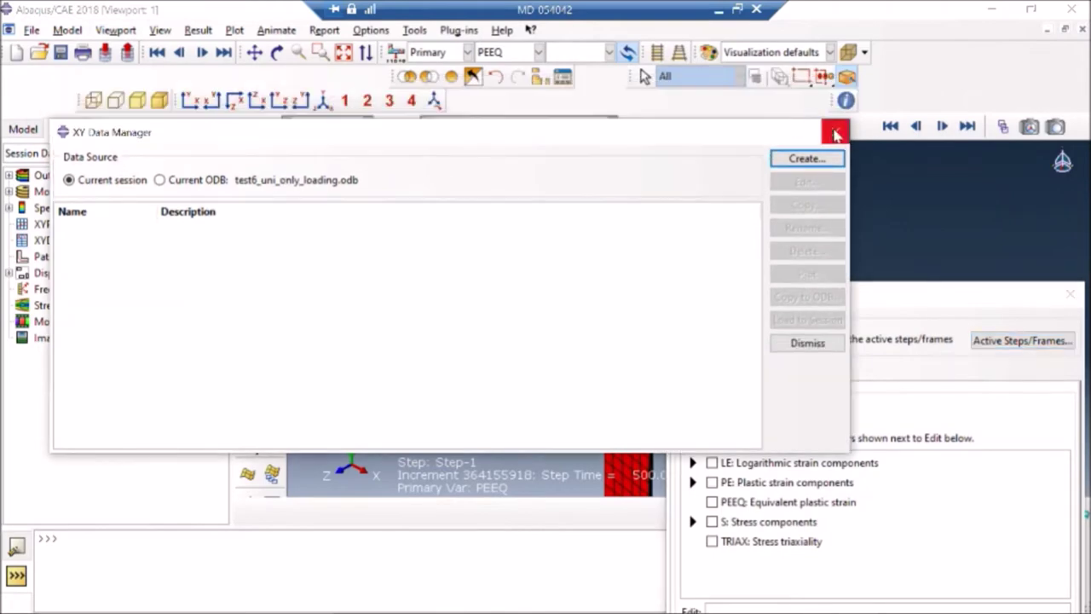
click(835, 132)
drag(866, 299, 232, 82)
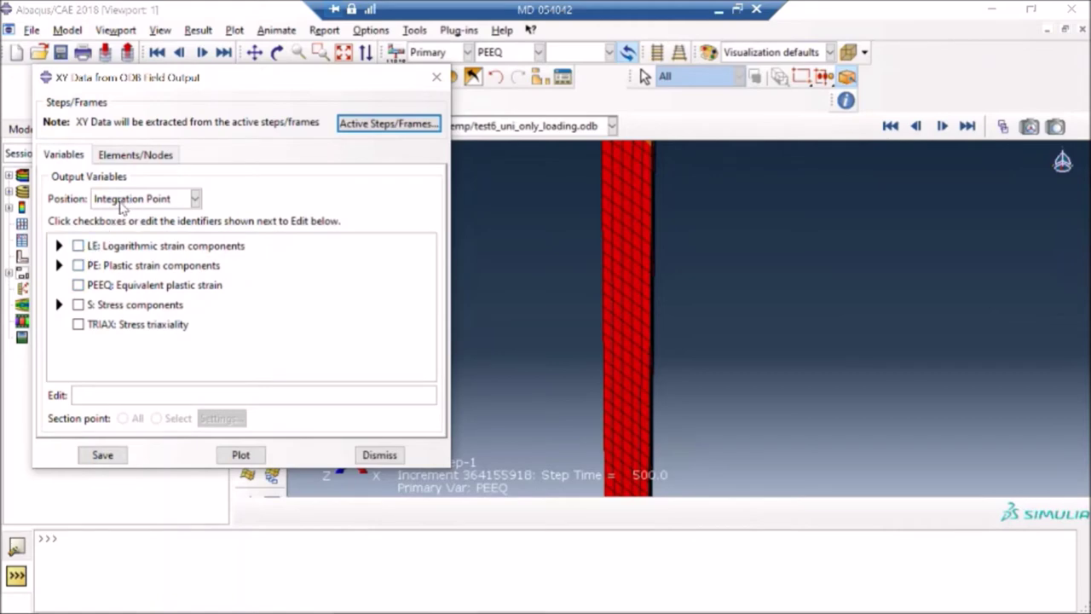
click(122, 200)
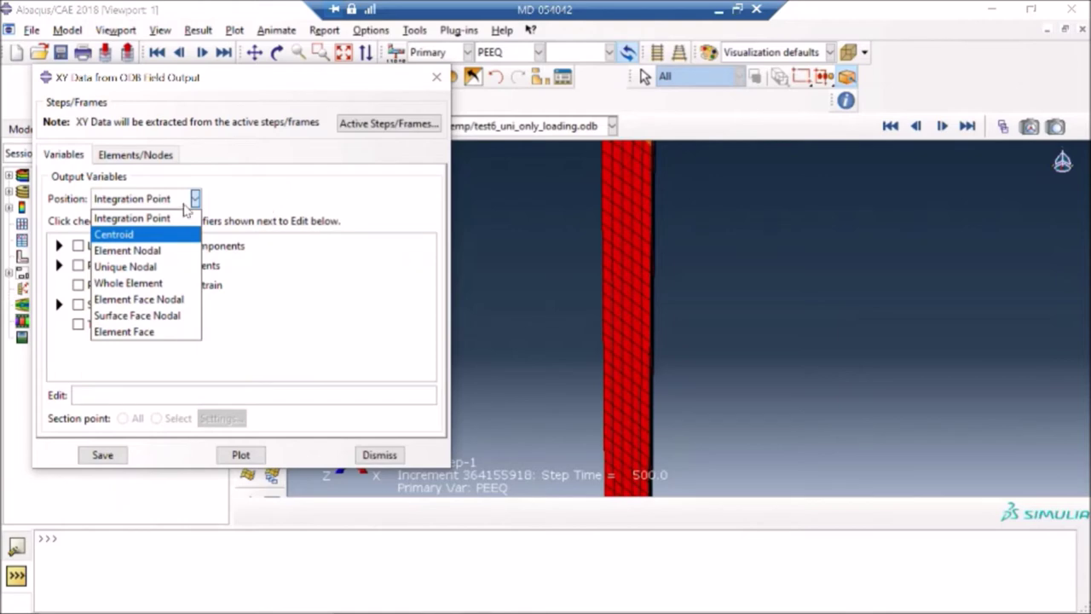
click(133, 219)
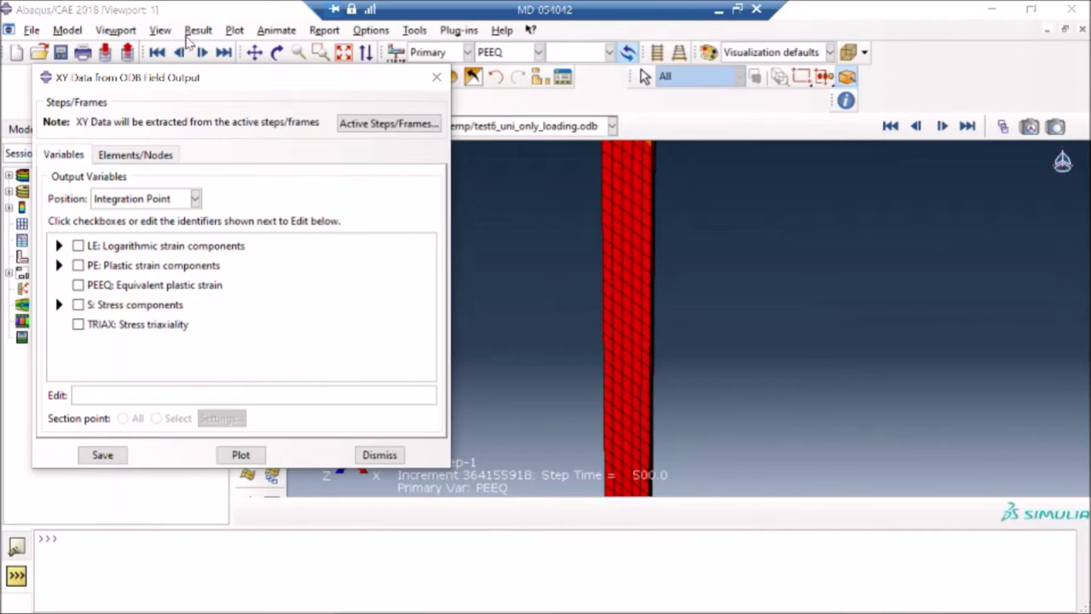
drag(190, 76, 174, 36)
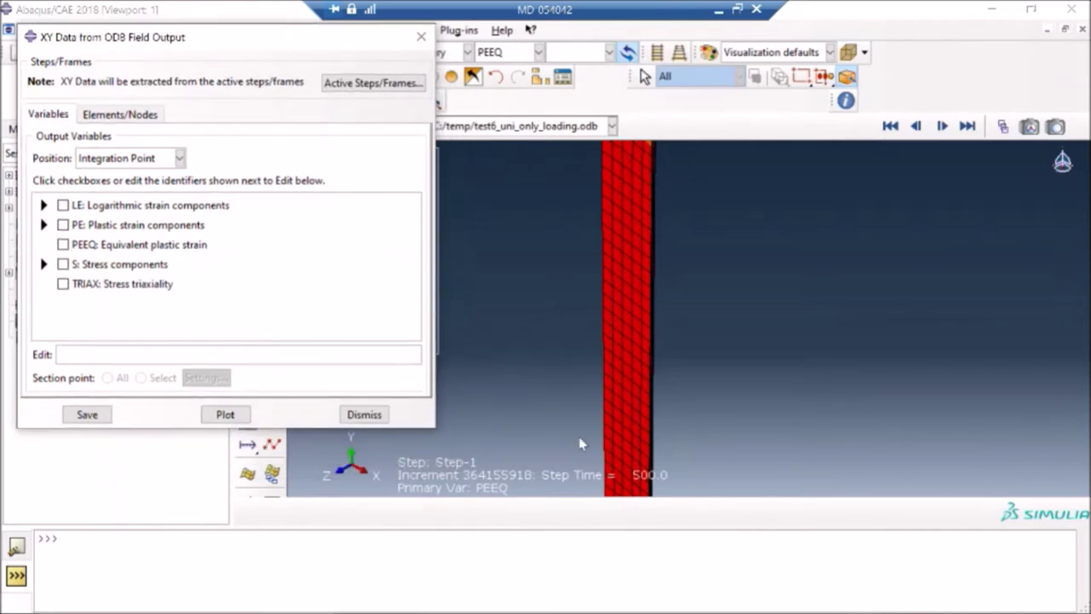
Step: Select the logarithmic strain component LE22 and the stress component S11 as output variables
click(43, 205)
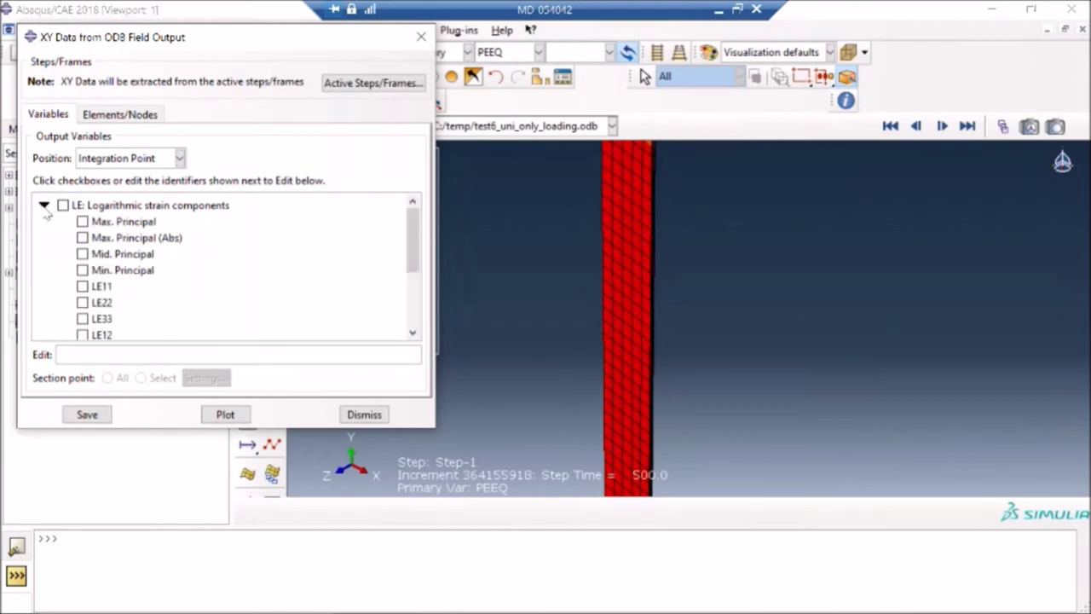
click(81, 302)
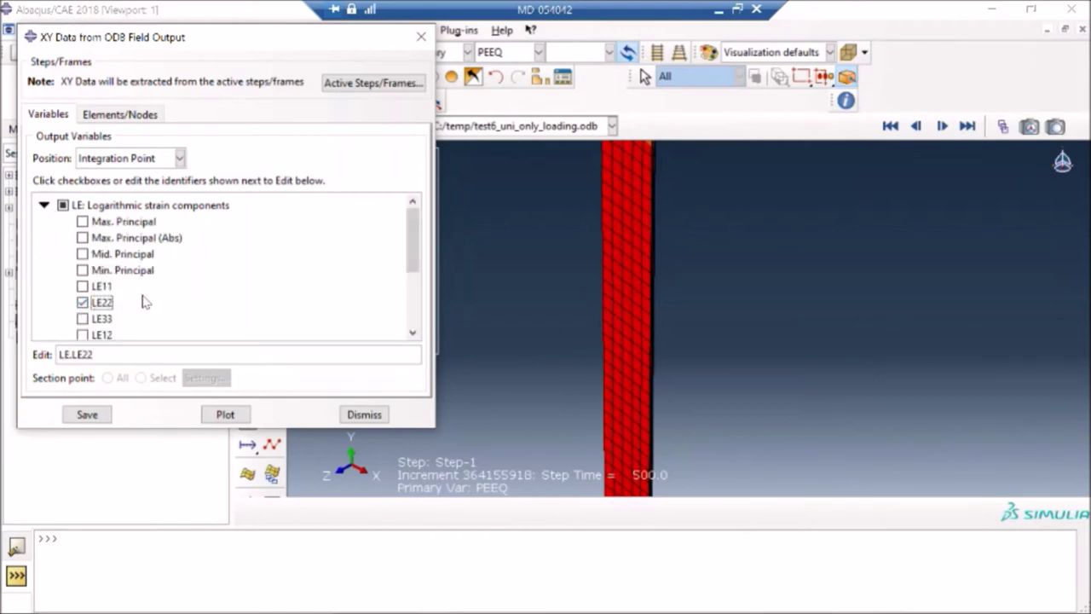
scroll(150, 300, down, 1)
scroll(150, 300, down, 2)
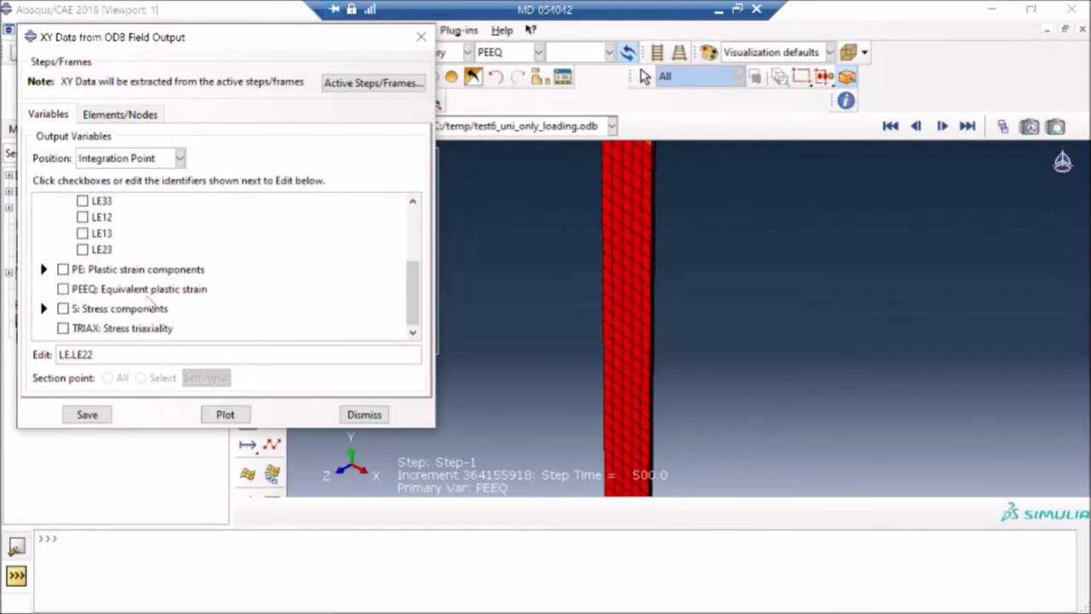
click(43, 308)
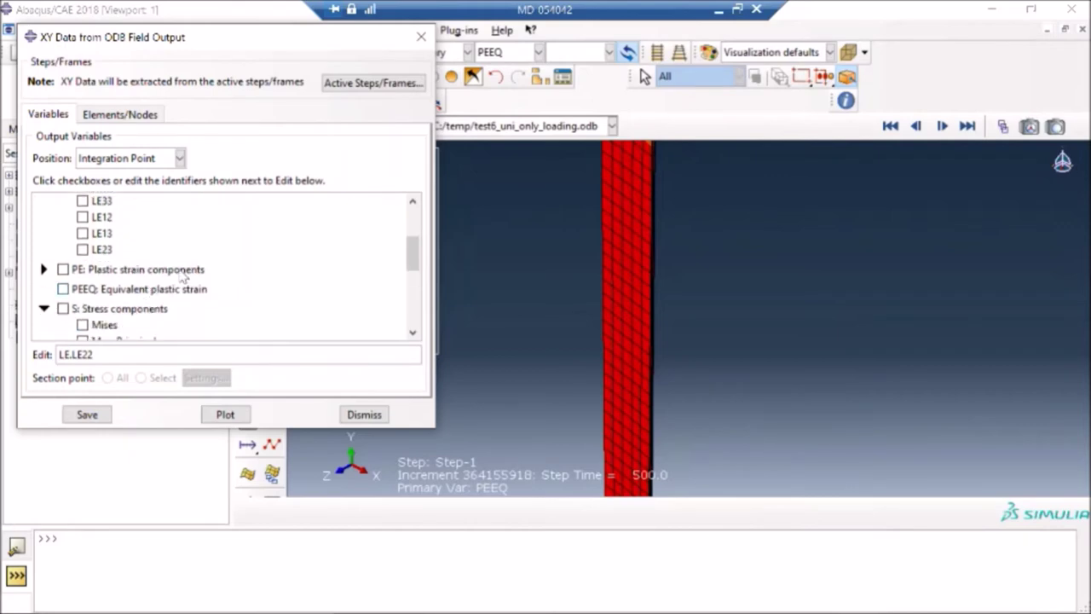
scroll(182, 275, down, 5)
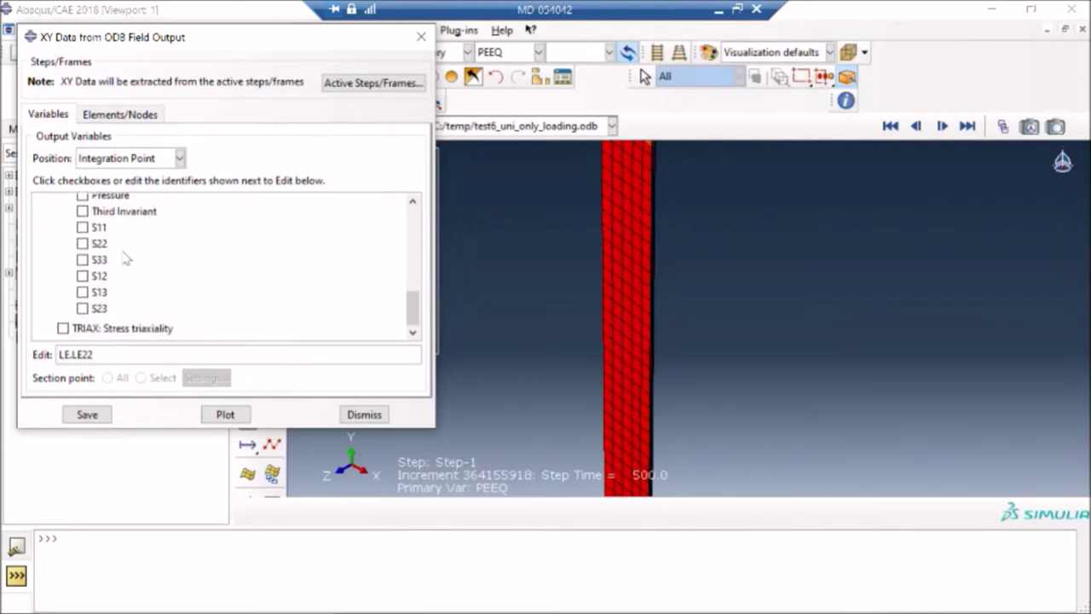
click(83, 228)
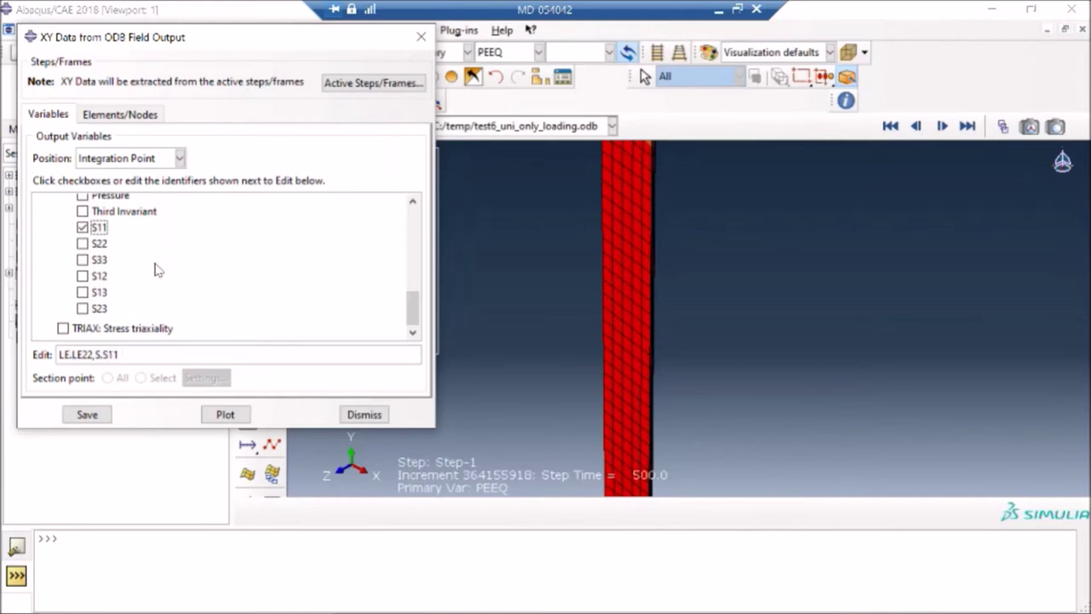
Step: Pick one element in the middle of the specimen's gauge section and save its XY data, closing the extraction dialog
click(116, 117)
click(180, 164)
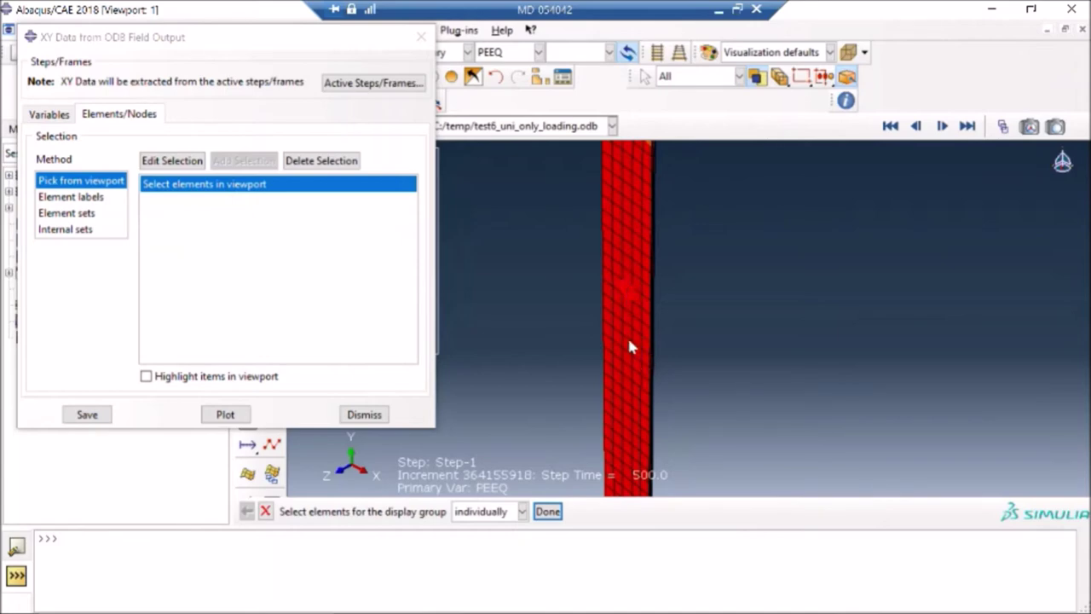
click(547, 511)
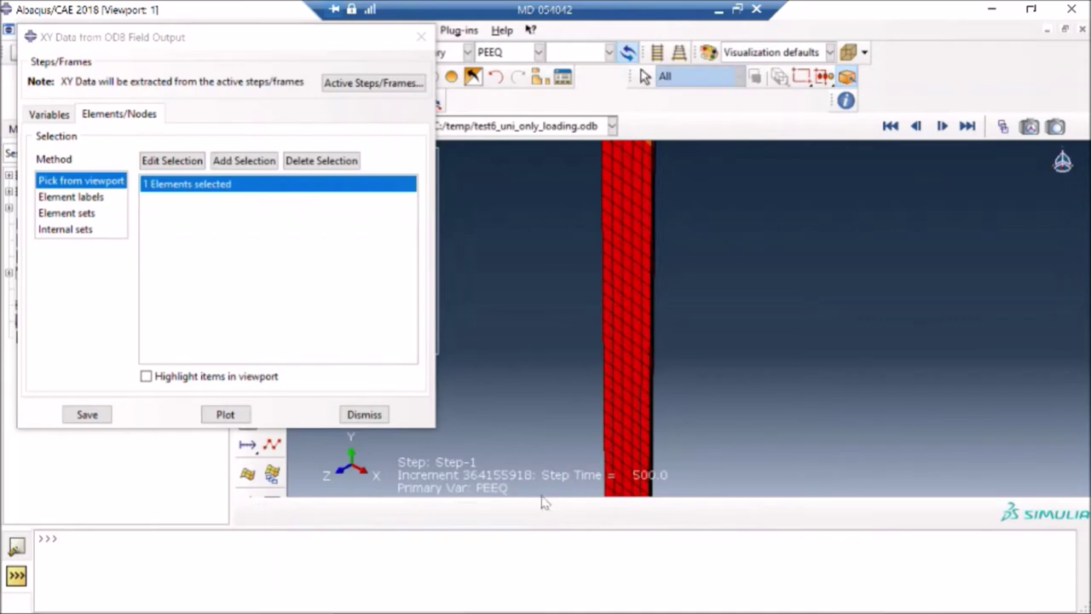
click(88, 416)
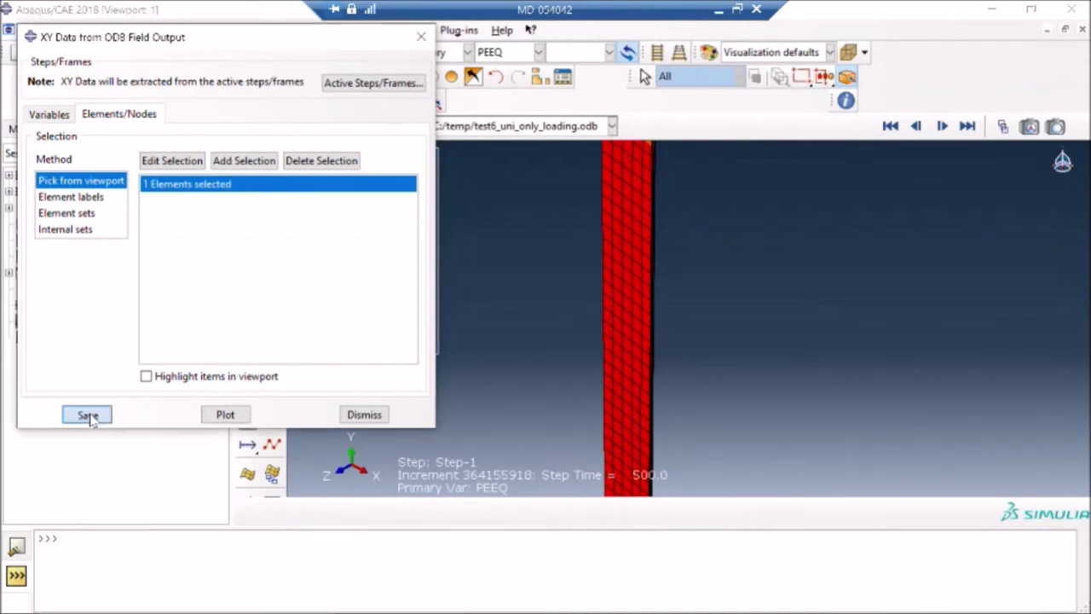
click(178, 275)
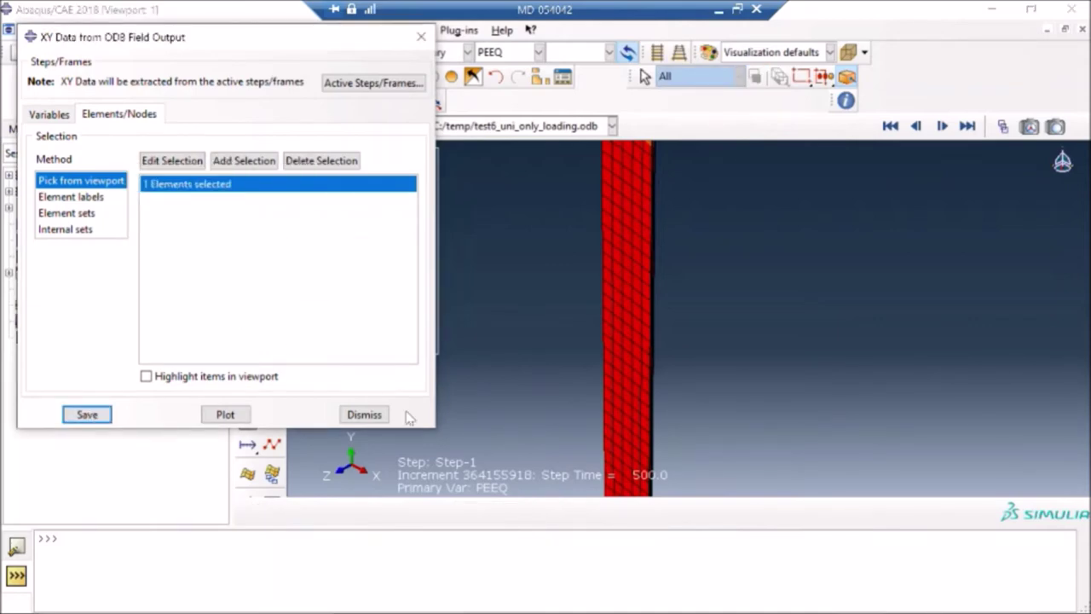
click(376, 417)
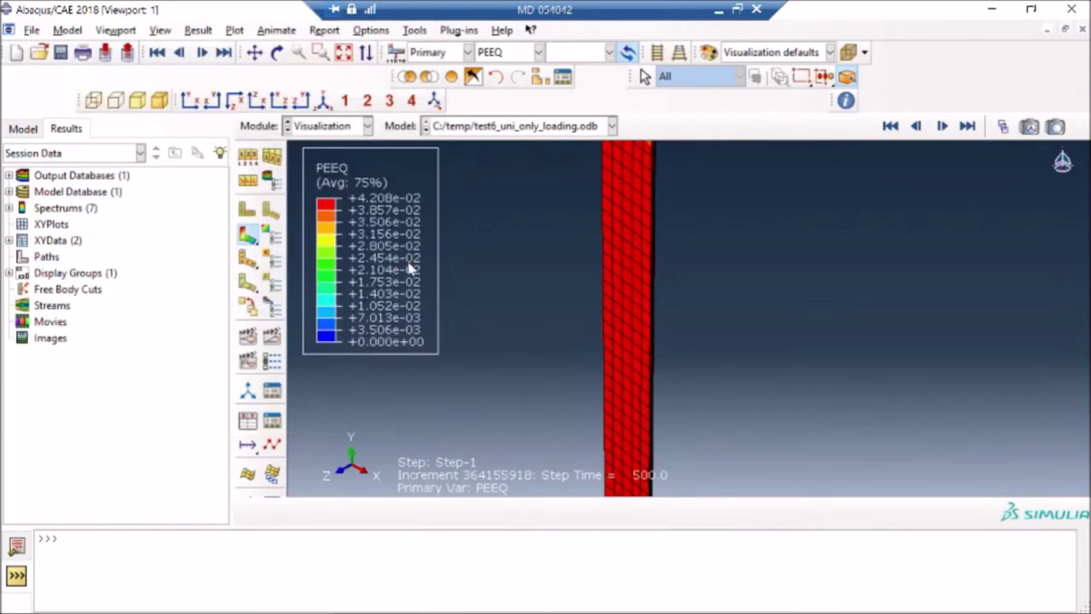
Step: Plot the saved LE22 and S11 data sets together from the XY Data Manager and uncover the graph
click(414, 31)
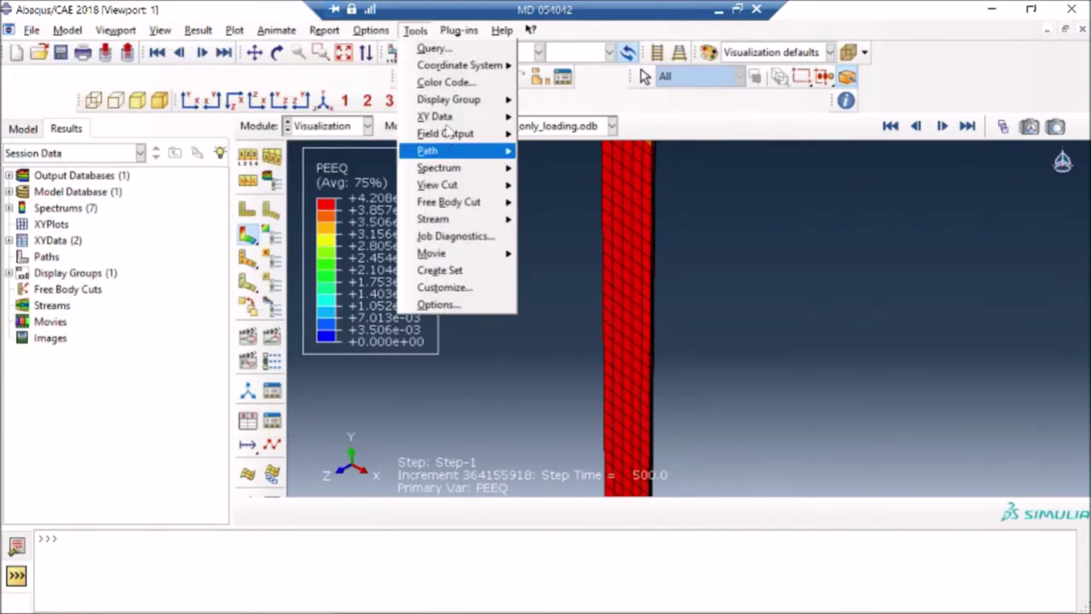
mouse_move(480, 125)
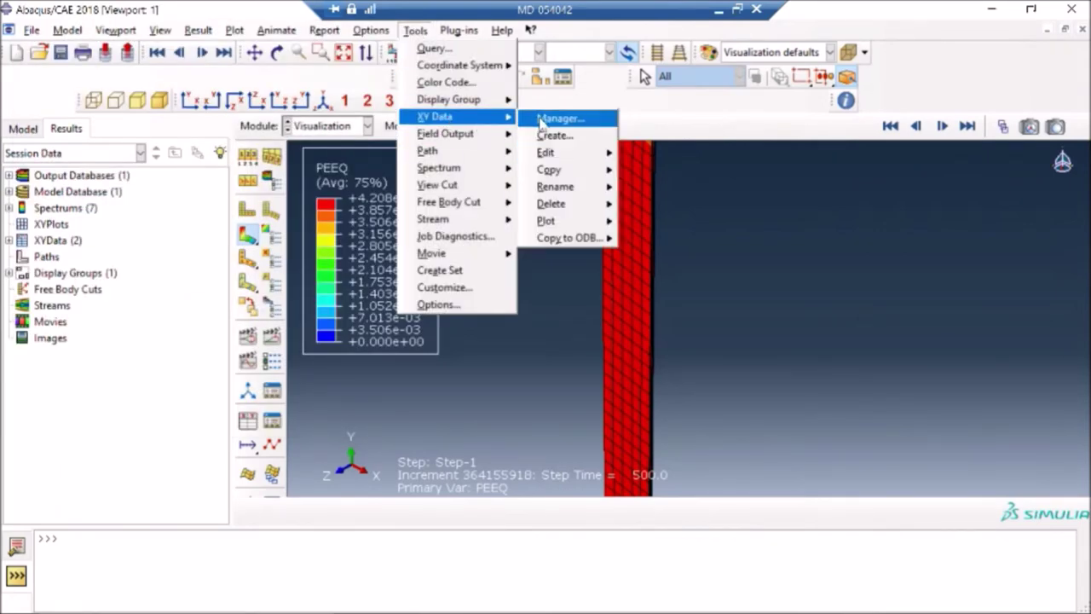
click(550, 119)
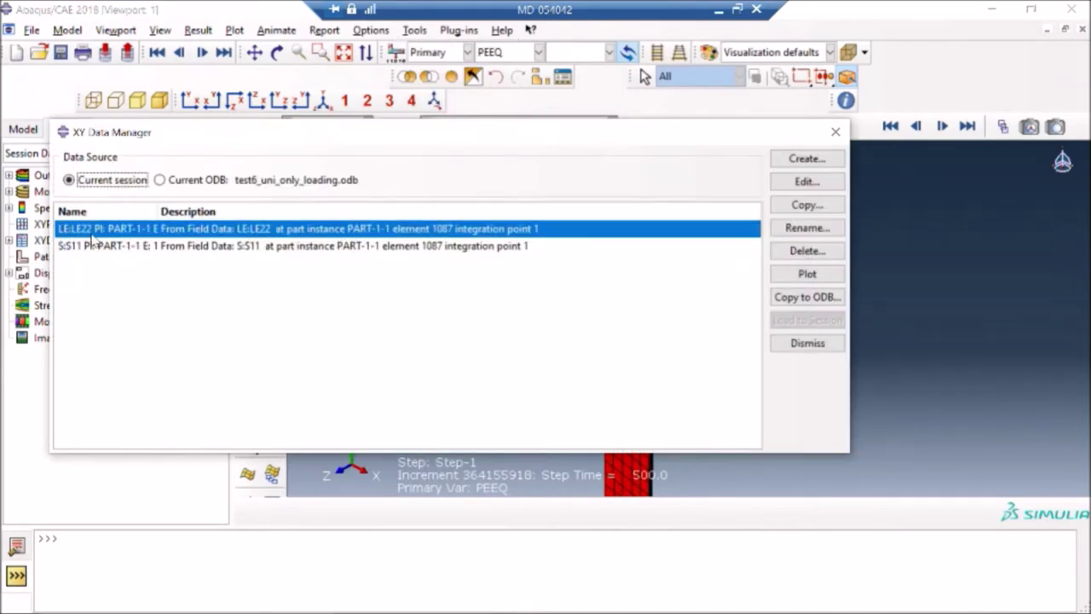
shift+click(465, 246)
click(807, 273)
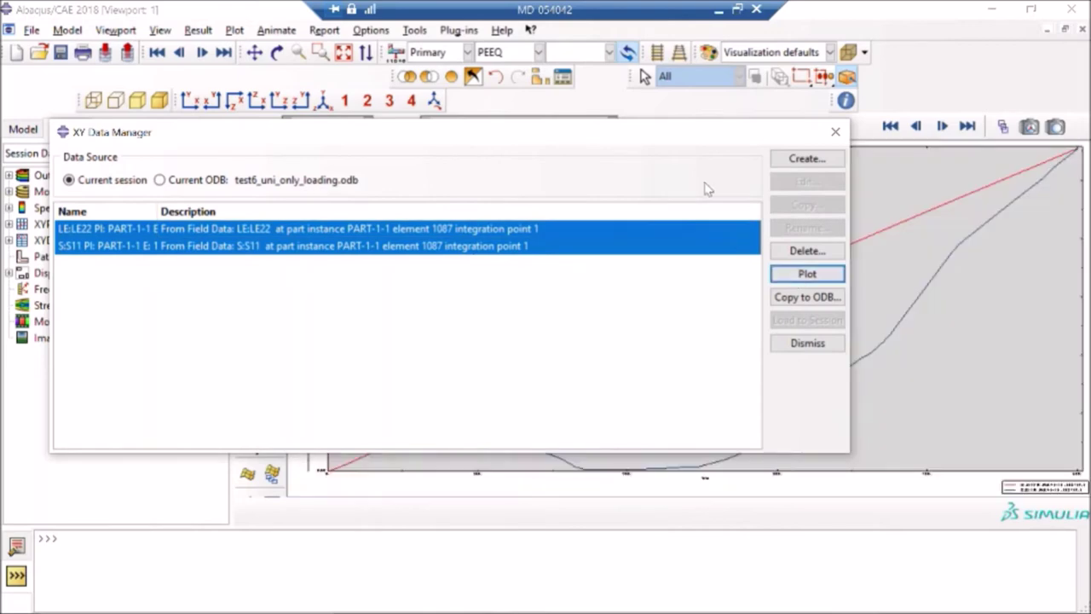
drag(774, 136, 178, 166)
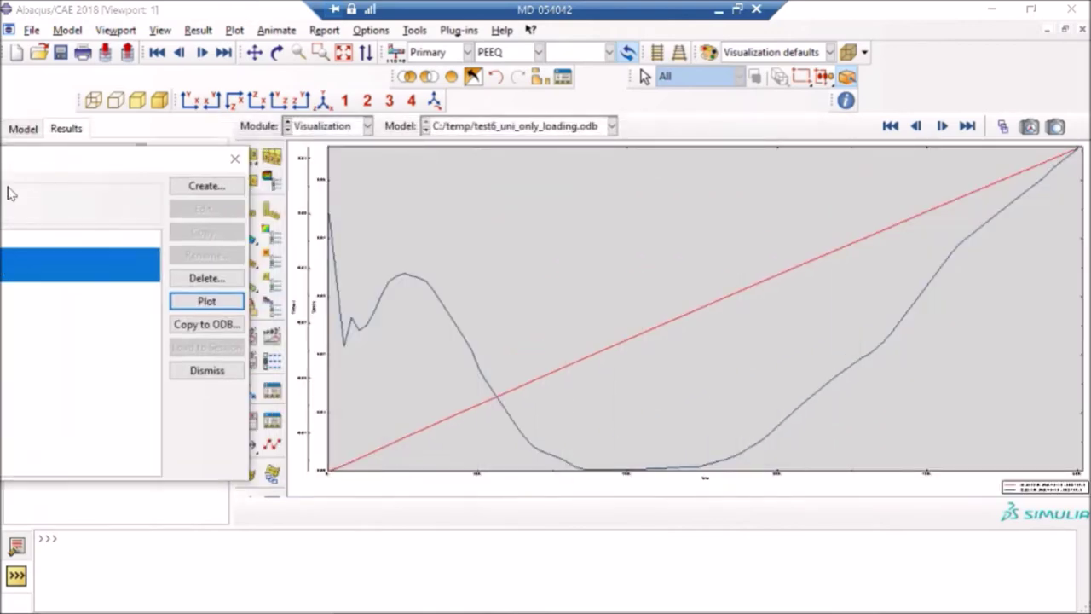
drag(7, 194, 157, 182)
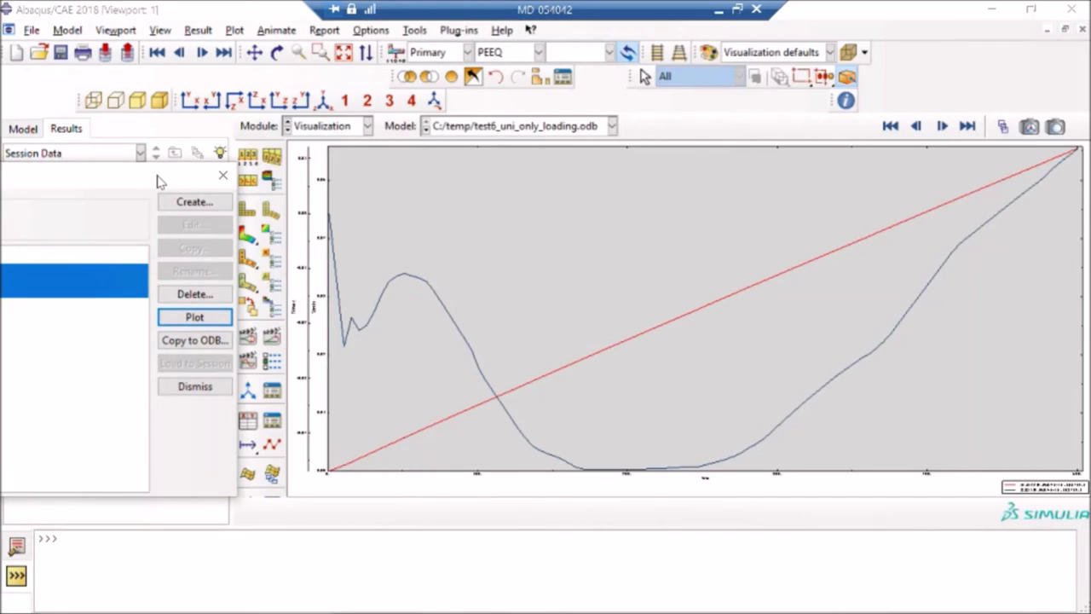
drag(157, 181, 174, 187)
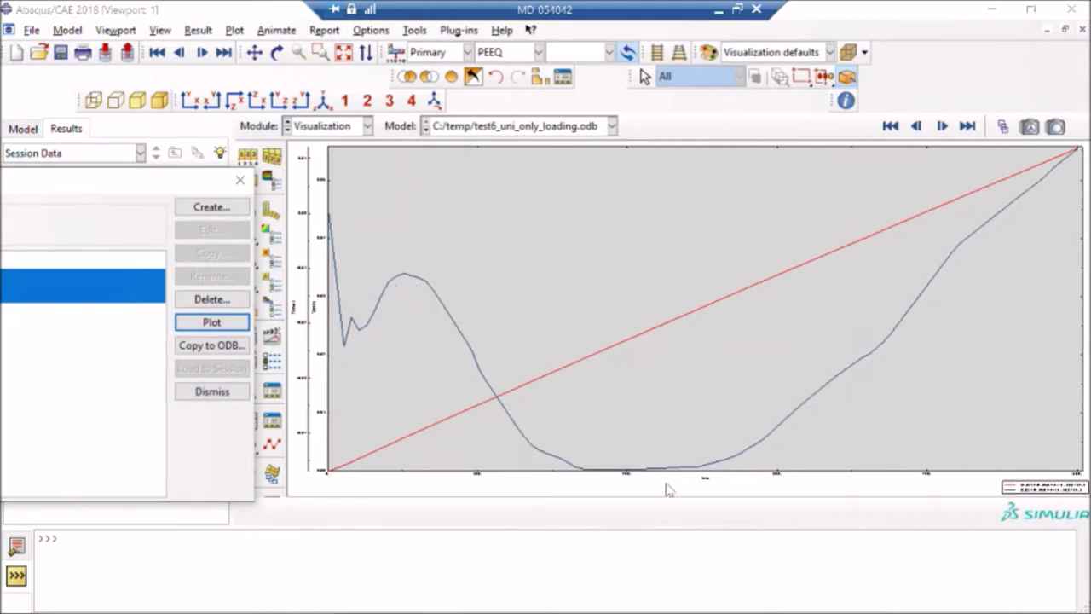
Step: Open the axis options for the Strain axis of the graph and set its title font size to 24 points
double_click(324, 305)
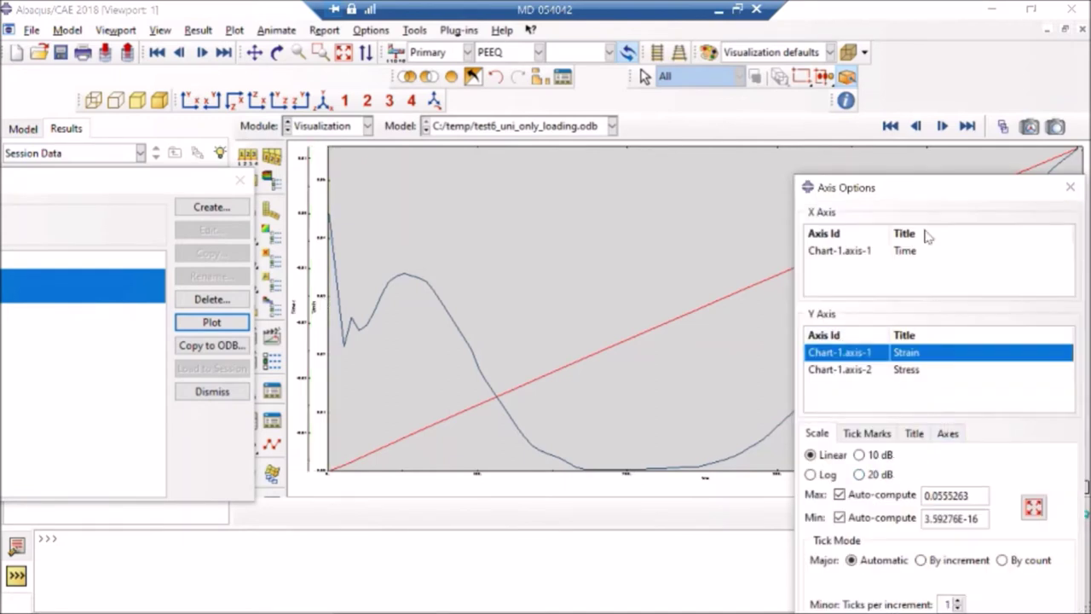
drag(784, 173, 831, 95)
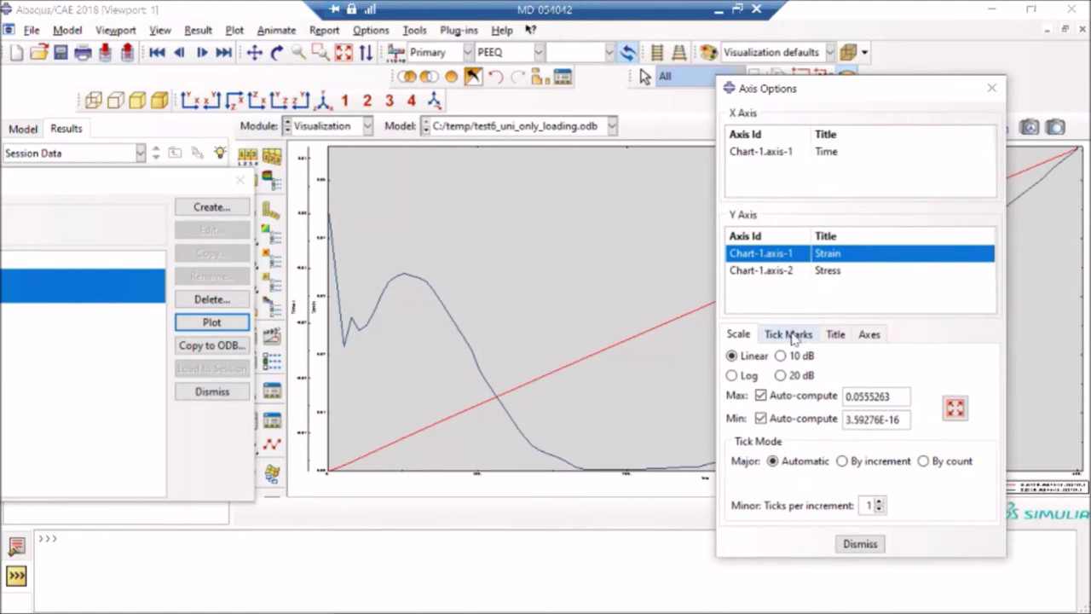
click(789, 334)
click(835, 334)
click(867, 335)
click(834, 334)
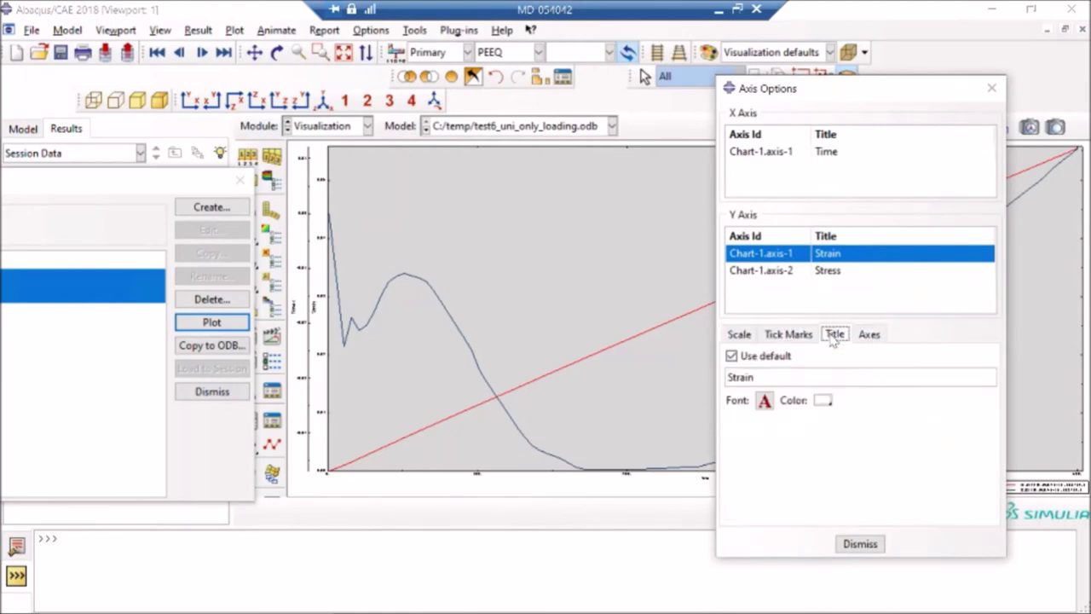
click(765, 401)
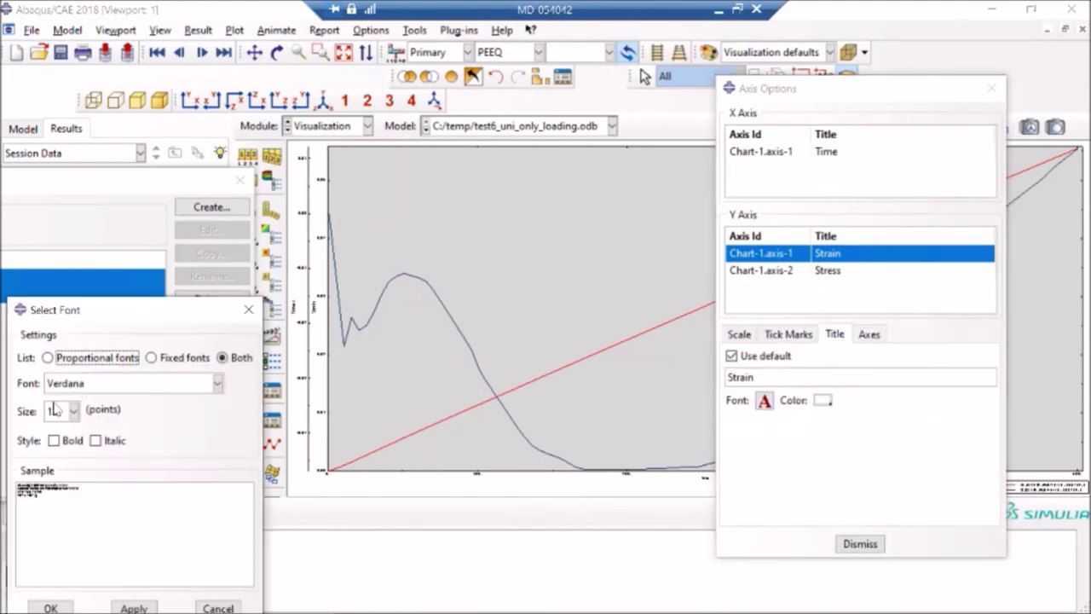
click(58, 411)
click(74, 411)
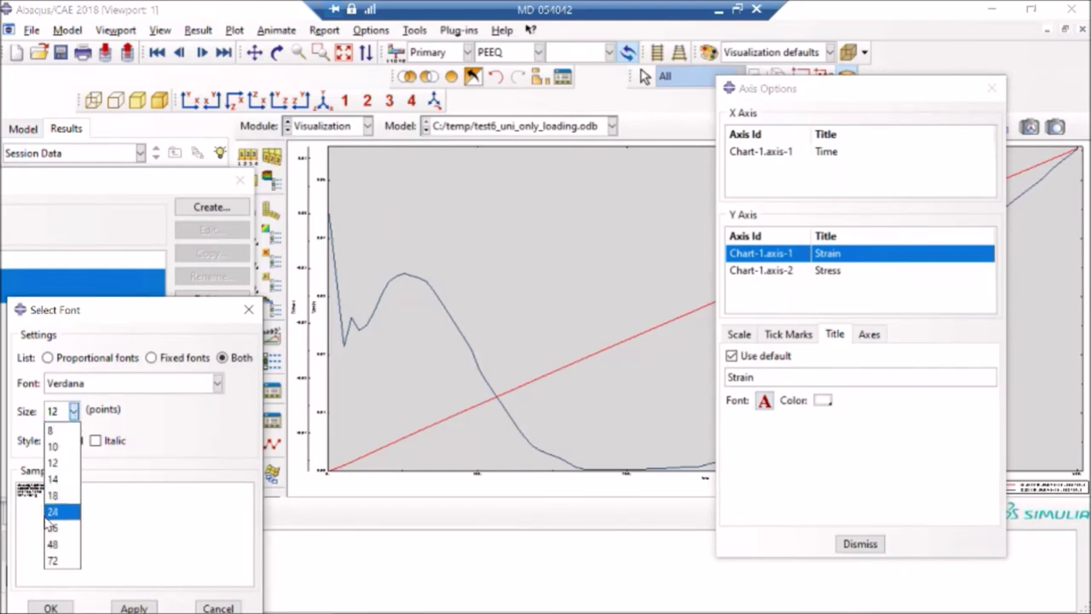
click(53, 512)
click(50, 608)
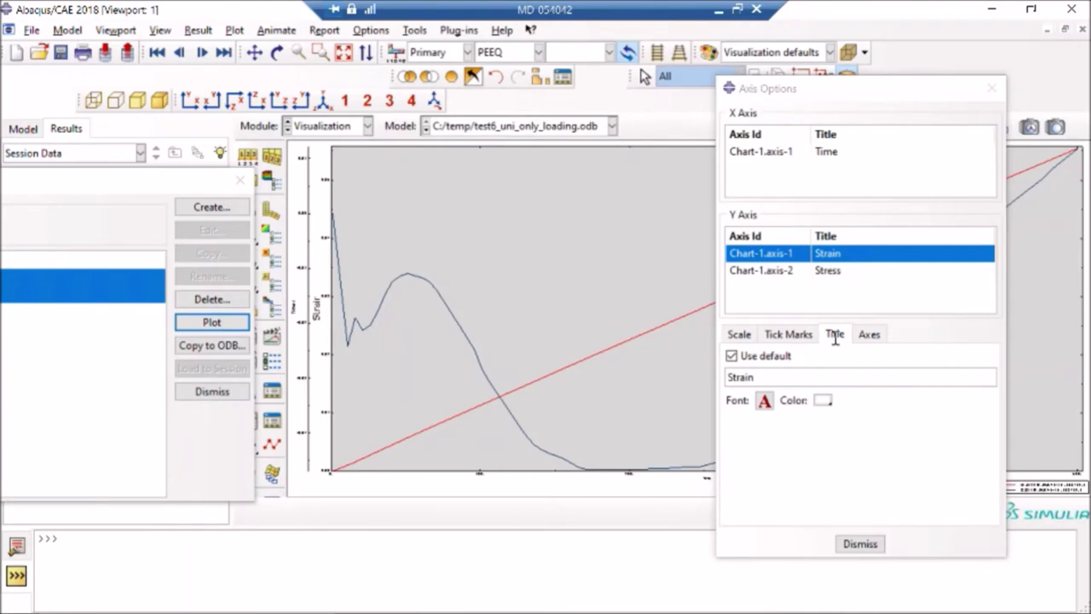
Step: Set the font size of the Strain axis's number labels to 24 points
click(867, 335)
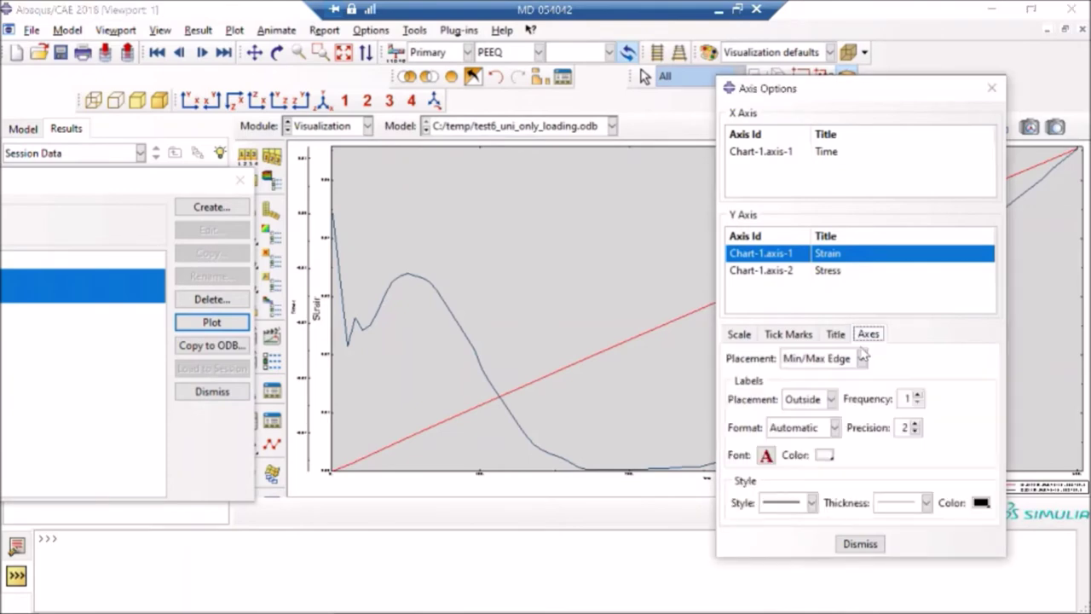
click(768, 456)
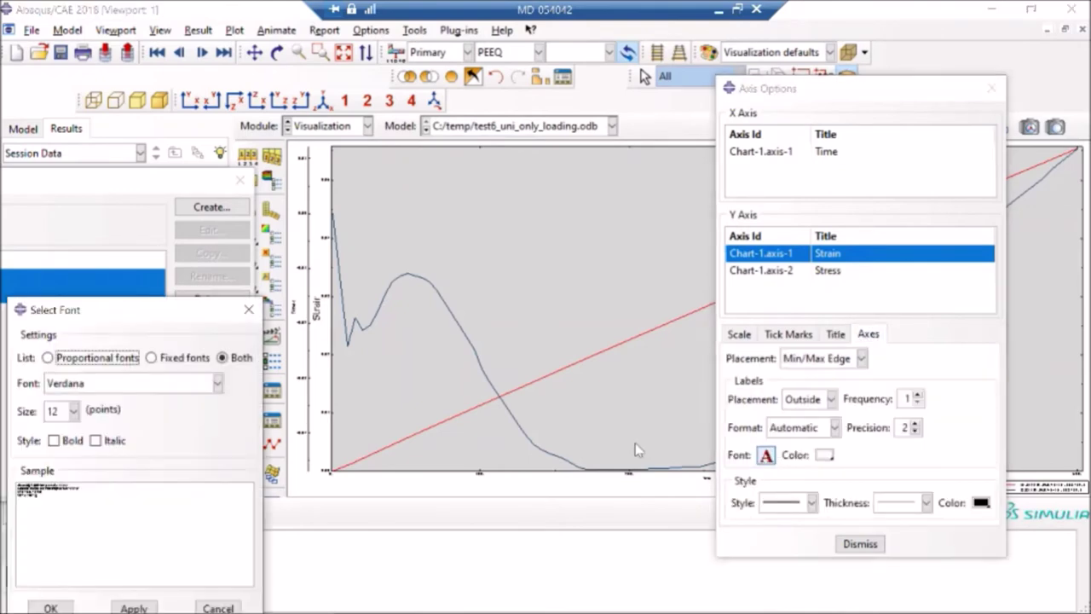
click(74, 411)
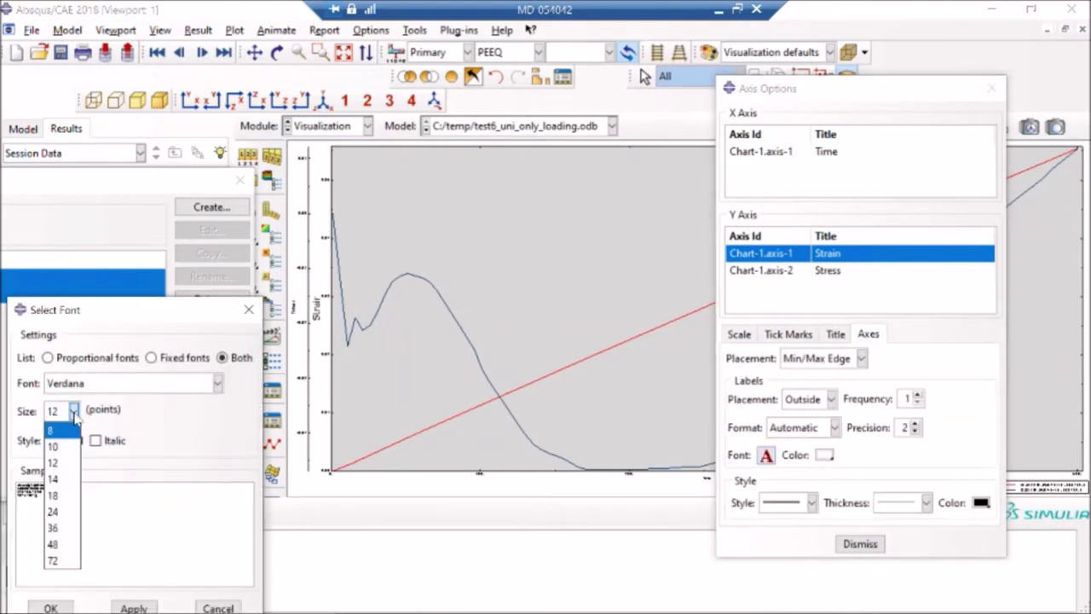
click(52, 512)
click(51, 608)
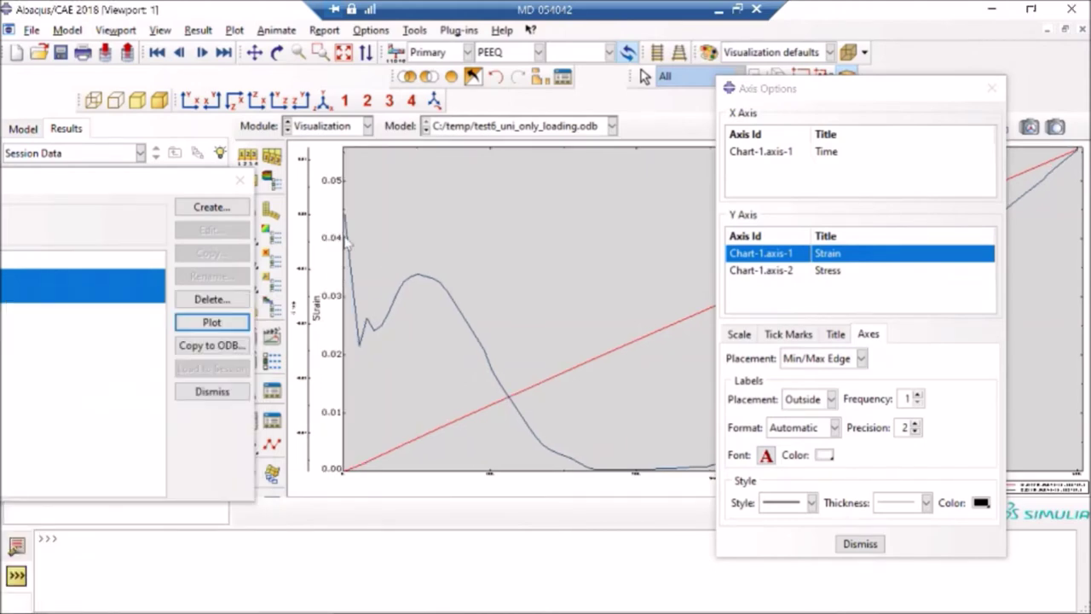
Step: Select the Time axis of the graph and set its number label font size to 24 points
click(653, 475)
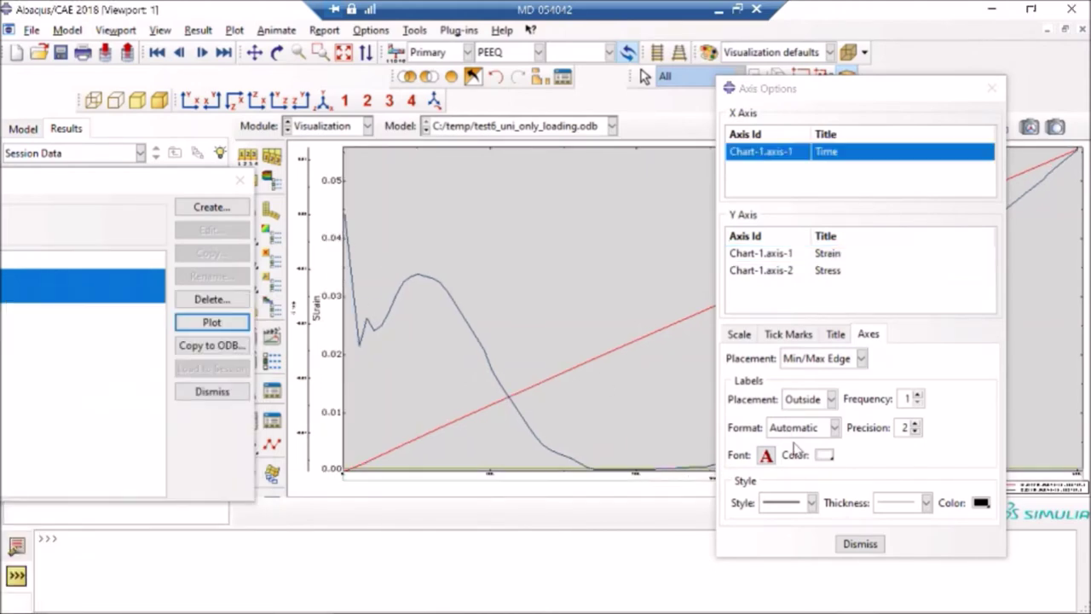
click(766, 454)
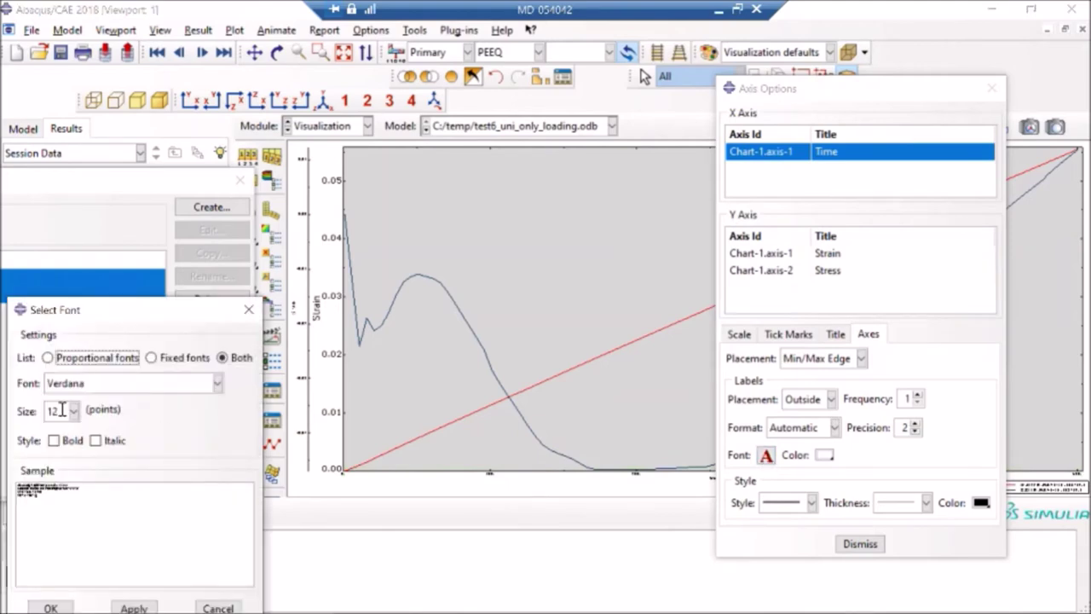
click(74, 411)
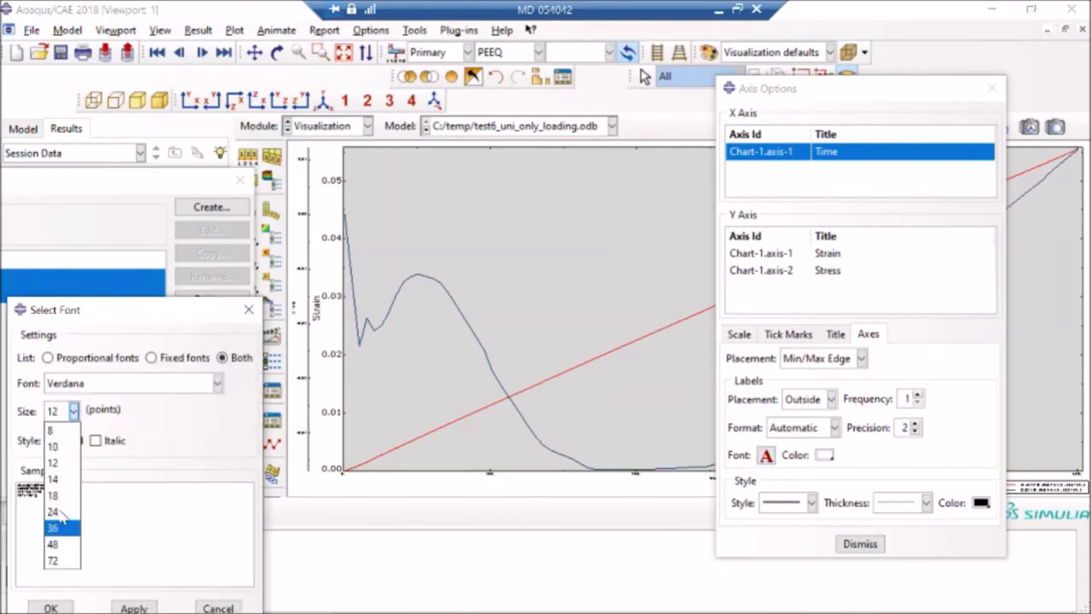
click(55, 512)
click(51, 608)
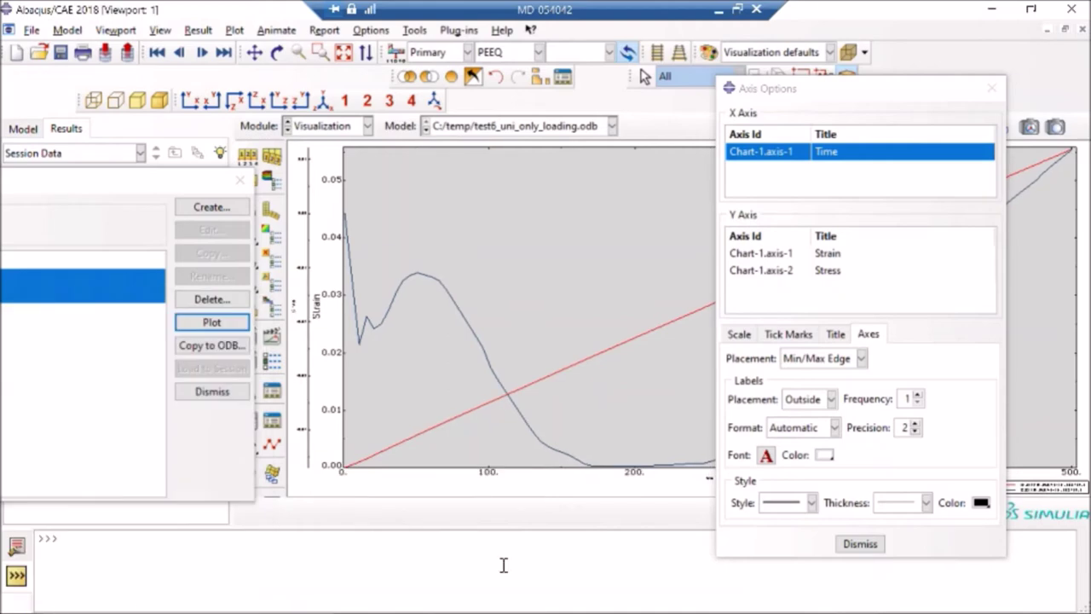
Step: Set the Time axis's title font size to 24 points and close the axis options
click(834, 334)
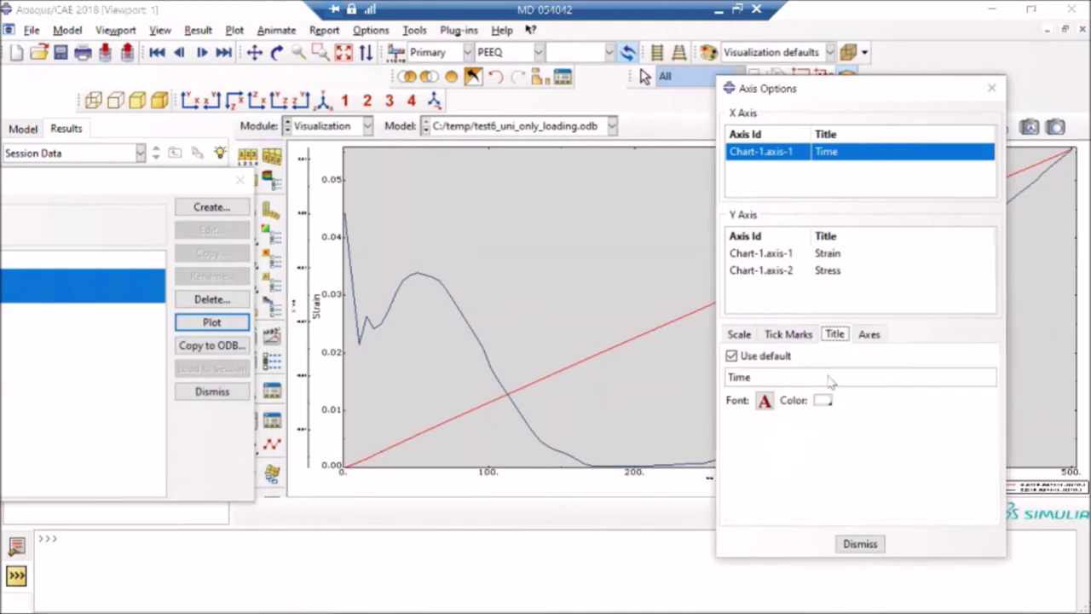
click(765, 399)
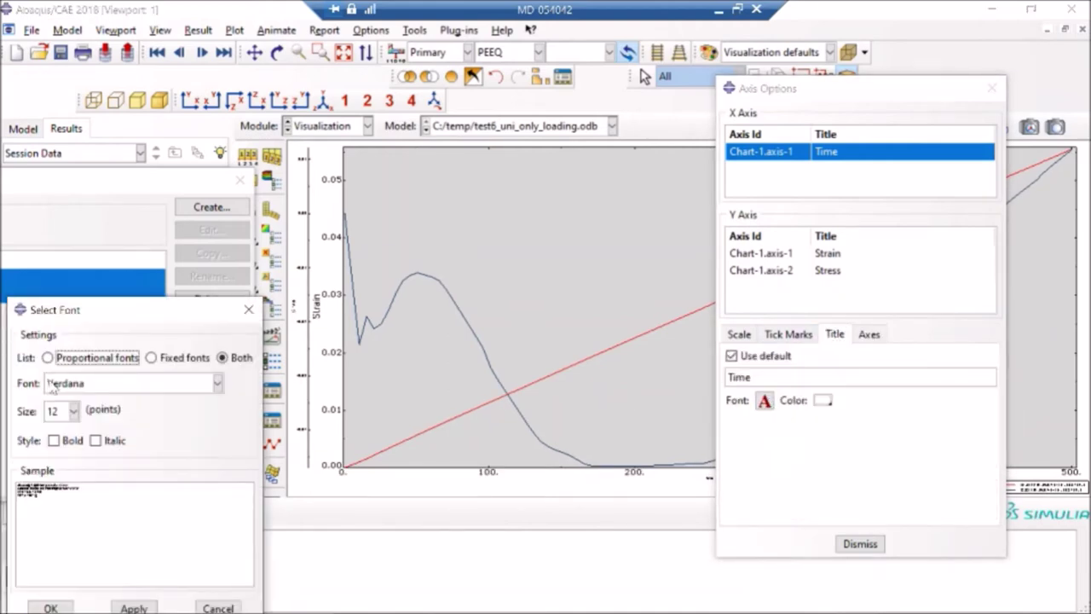
click(73, 411)
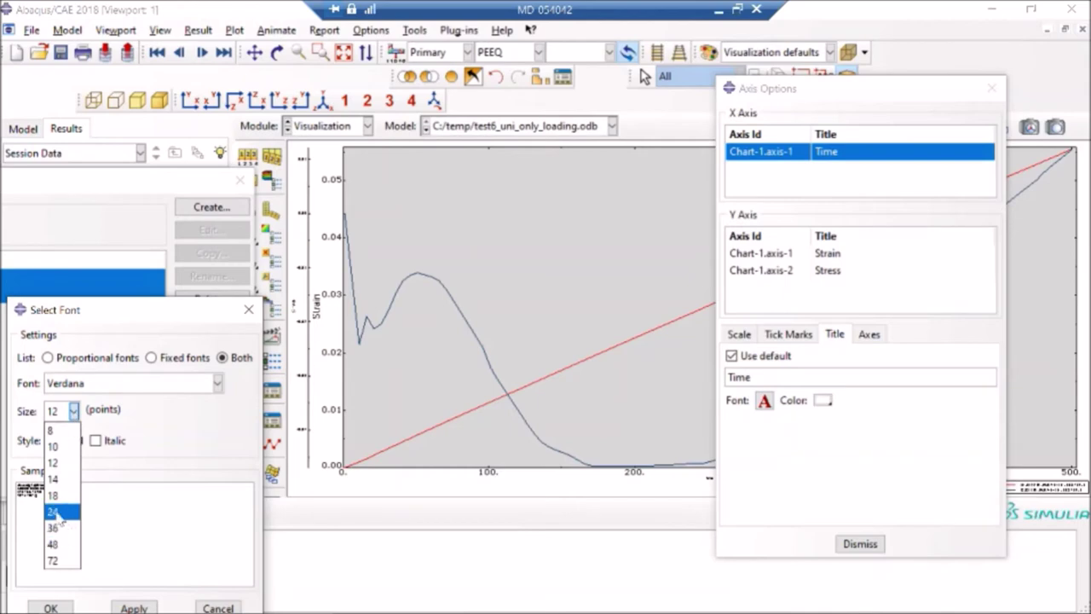
click(55, 512)
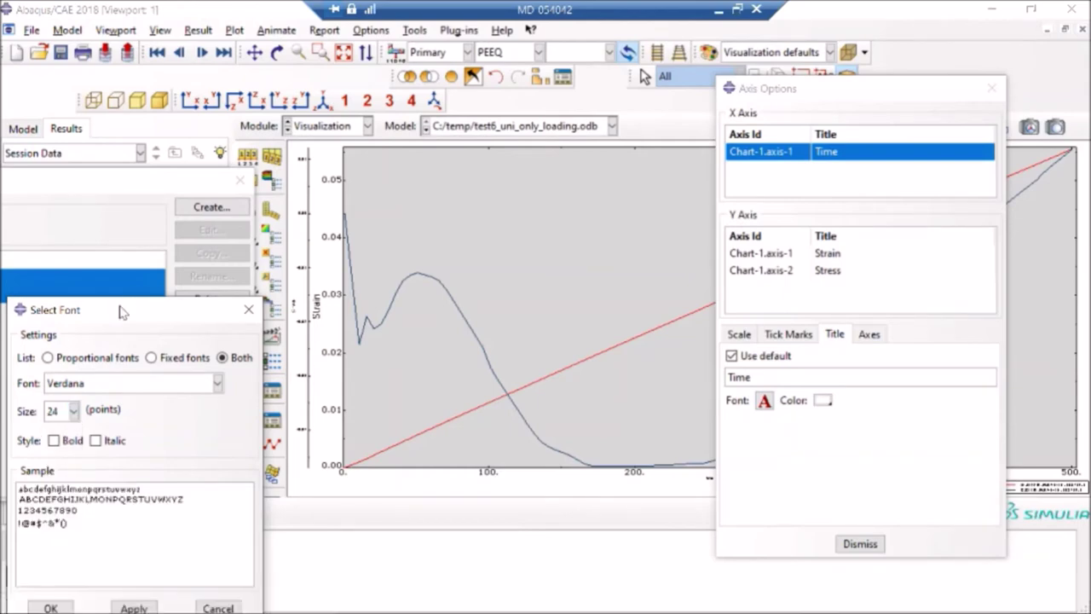
drag(122, 313, 186, 161)
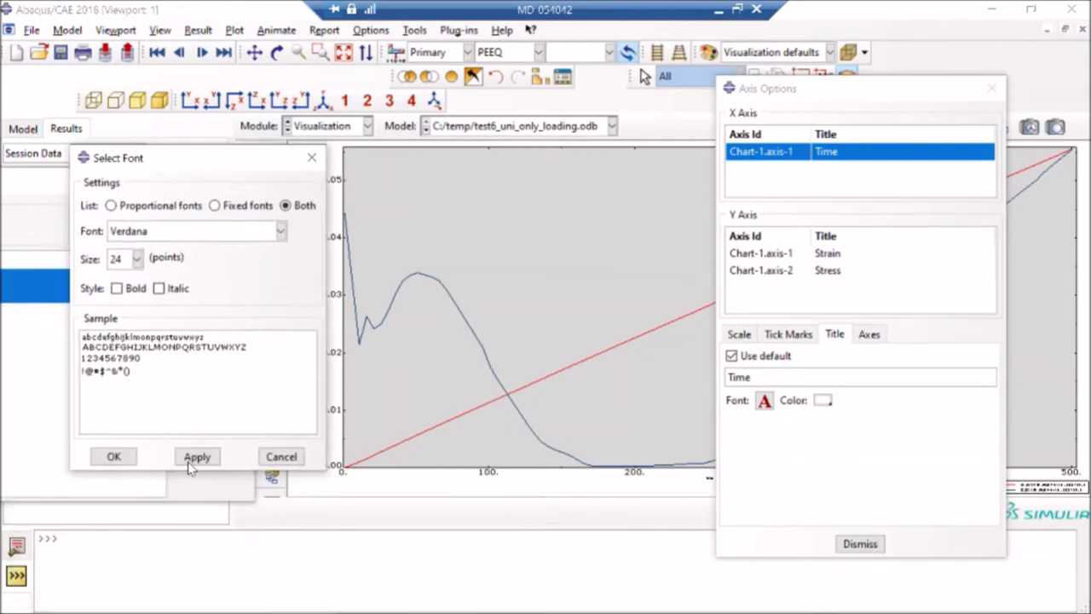
click(194, 457)
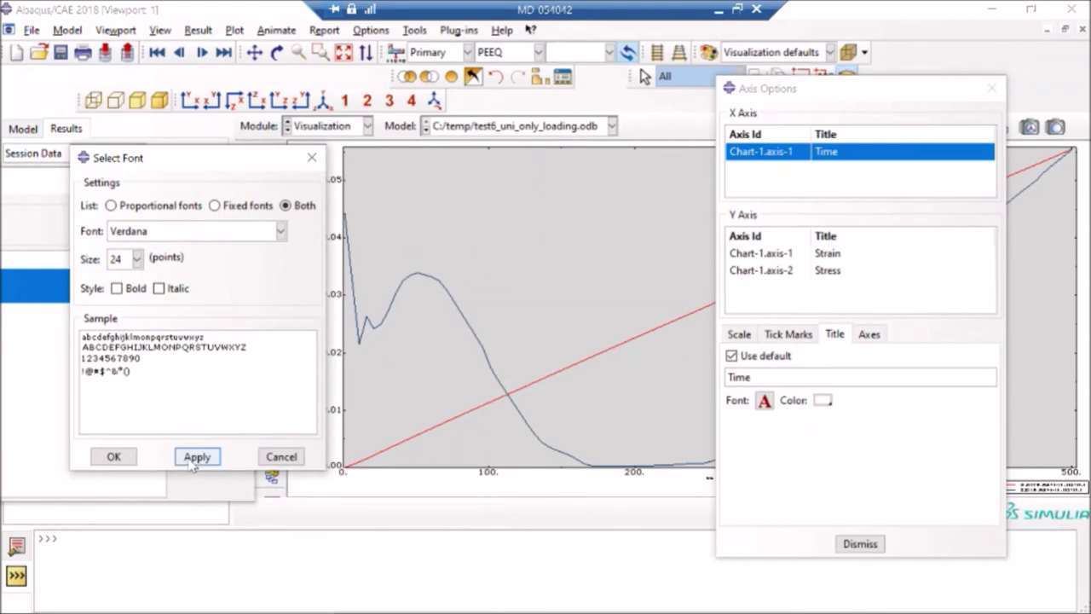
click(116, 458)
click(862, 543)
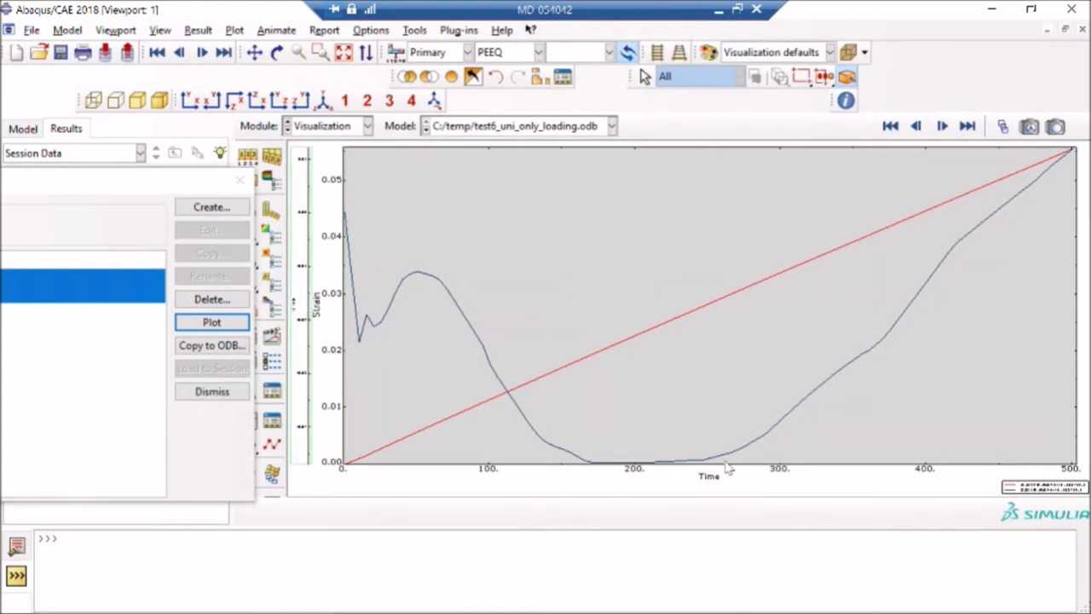
Step: Bring the XY Data Manager fully into view and start creating new XY data with Operate on XY data as the source
drag(99, 182, 578, 128)
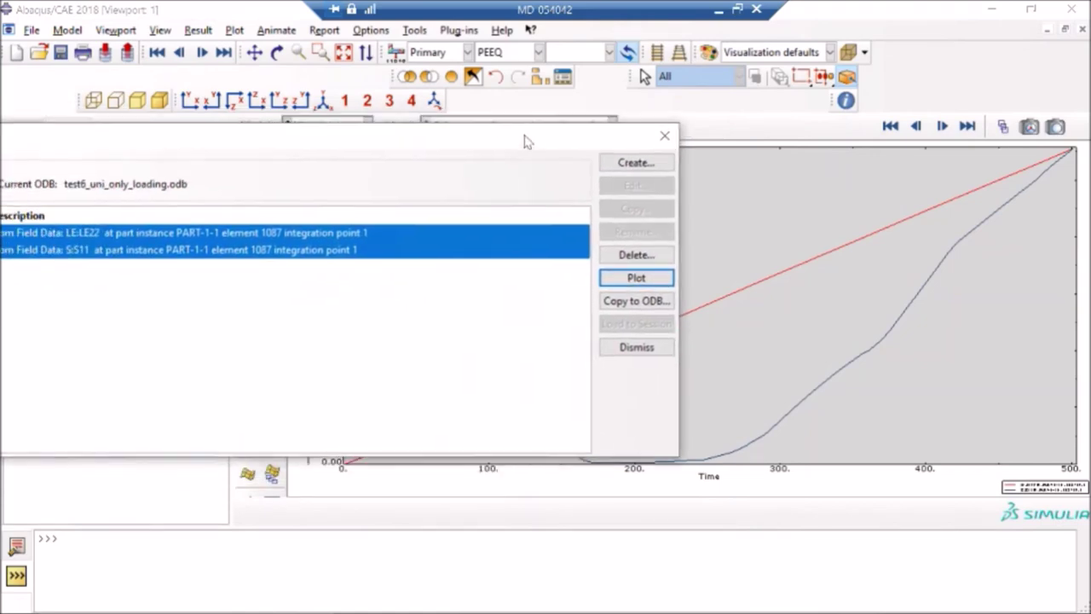
drag(426, 143, 461, 159)
drag(292, 219, 571, 330)
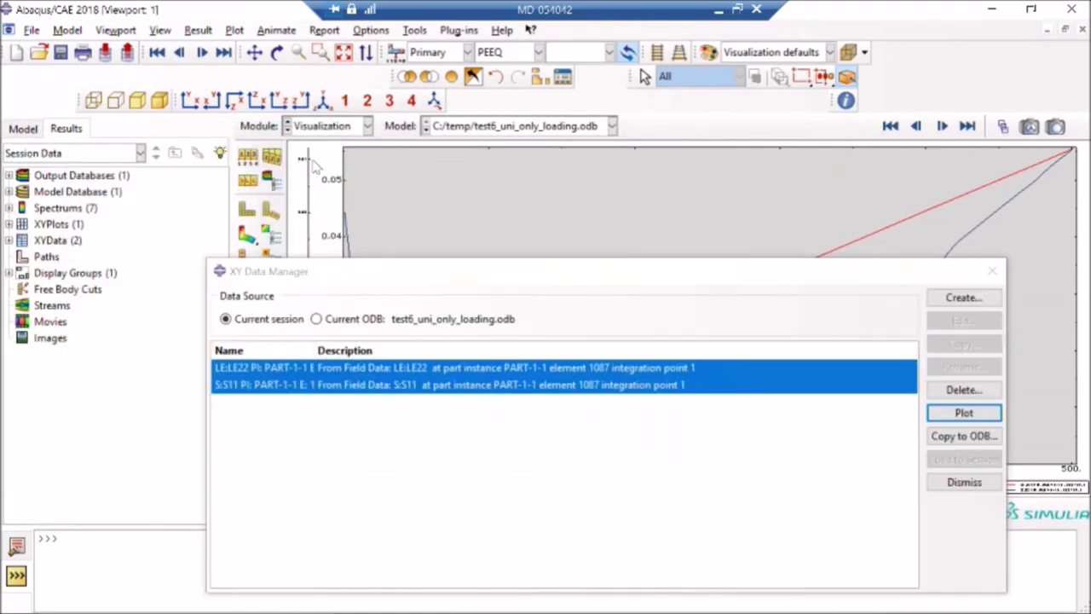
click(933, 302)
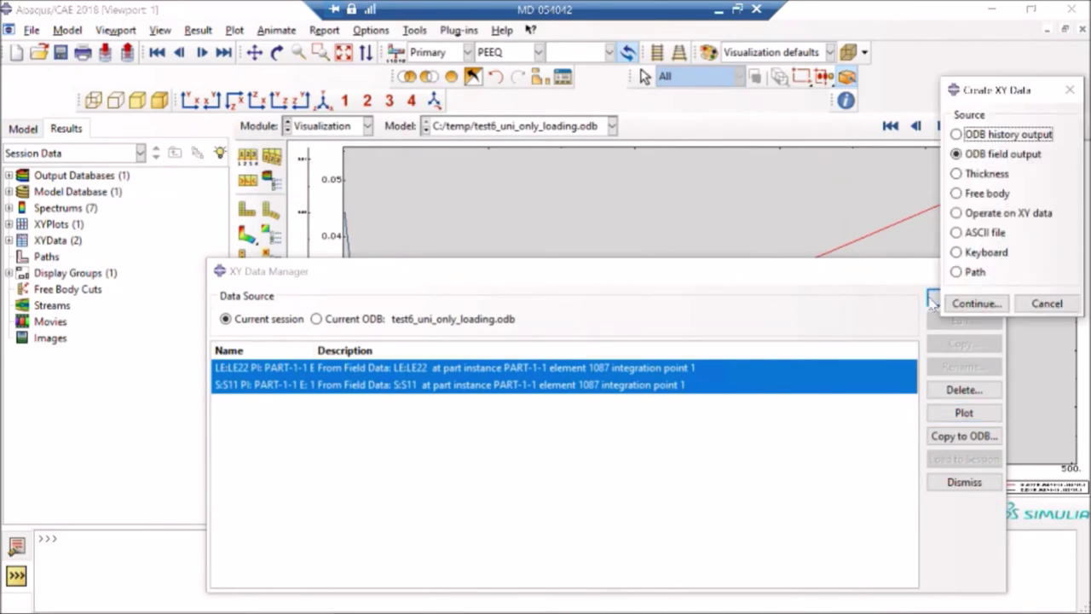
click(986, 215)
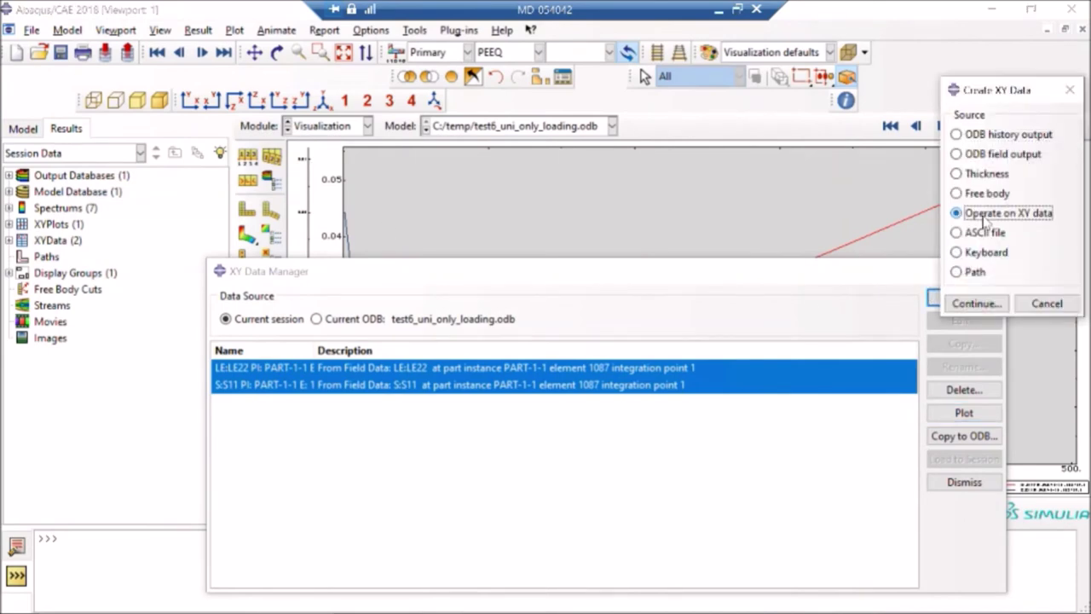
click(971, 304)
drag(690, 271, 348, 57)
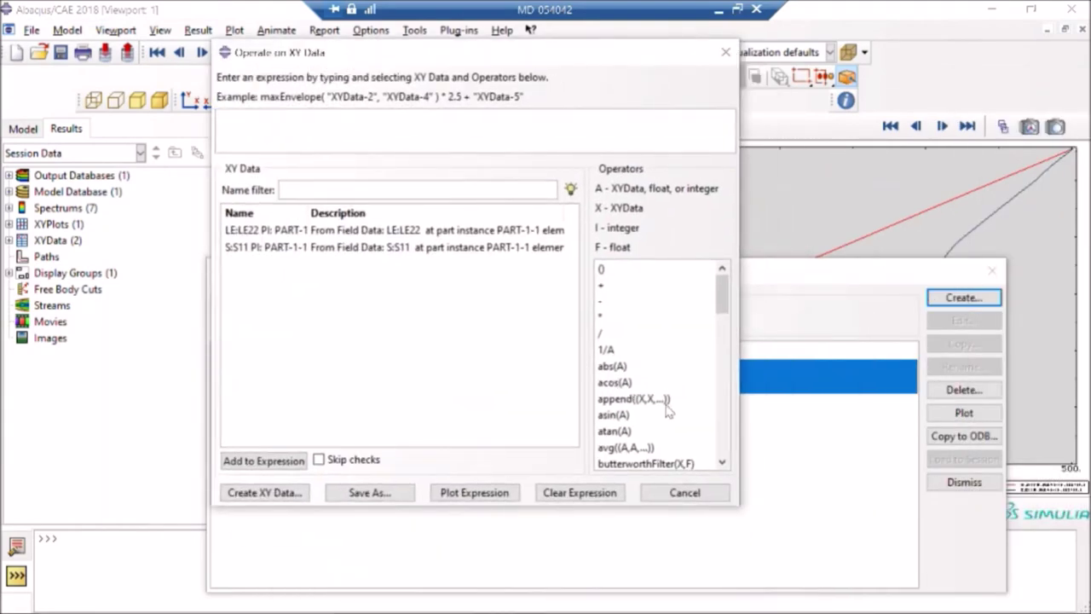
Step: Build an expression that combines the absolute values of the LE22 and S11 data sets, with abs(LE22) first and abs(S11) second
scroll(669, 411, down, 4)
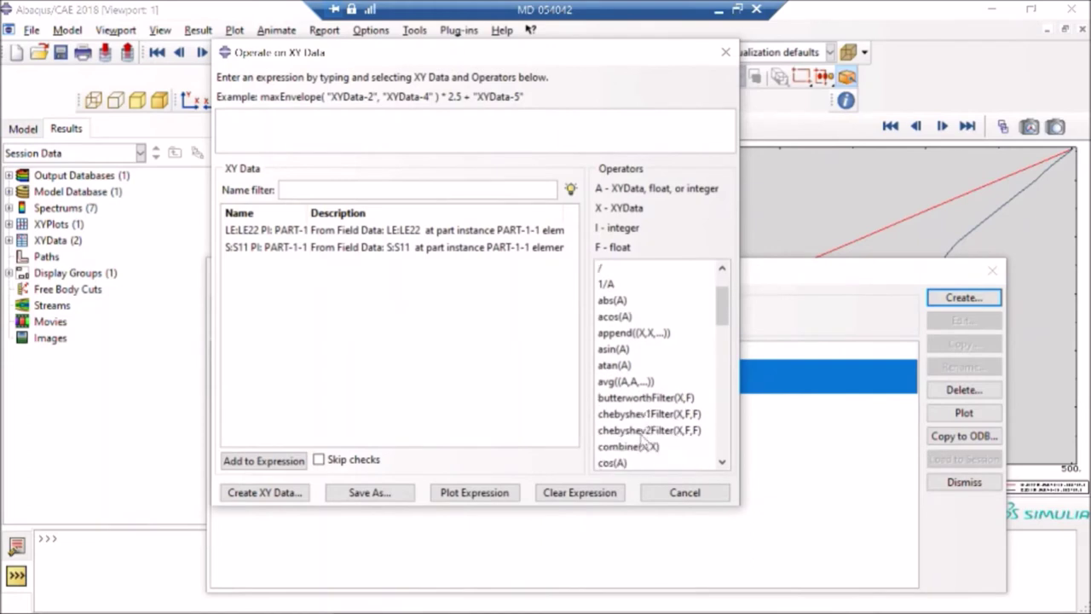
scroll(641, 439, down, 5)
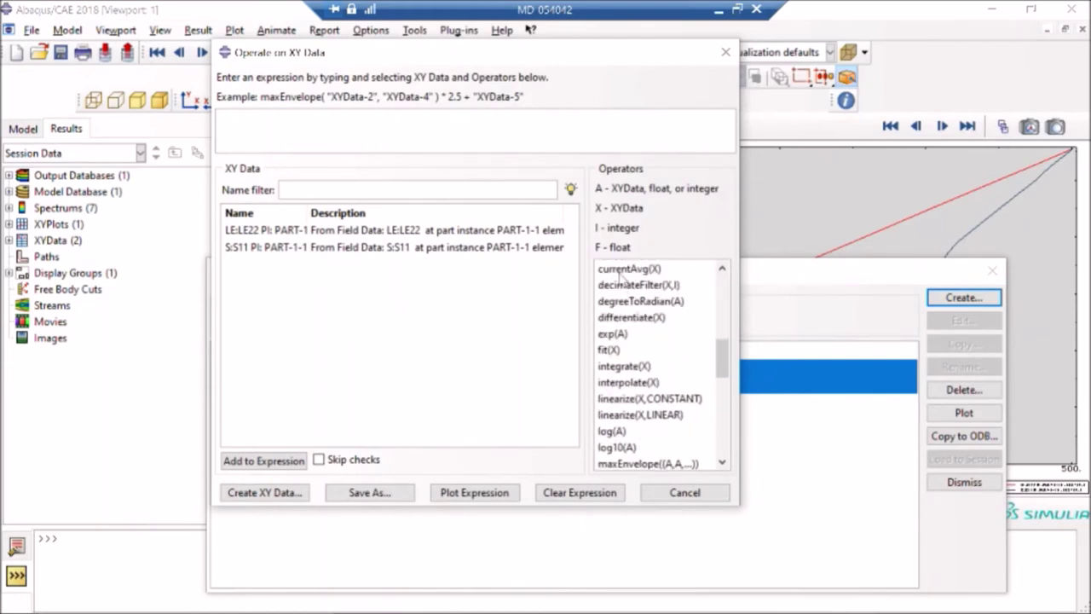
scroll(665, 358, up, 3)
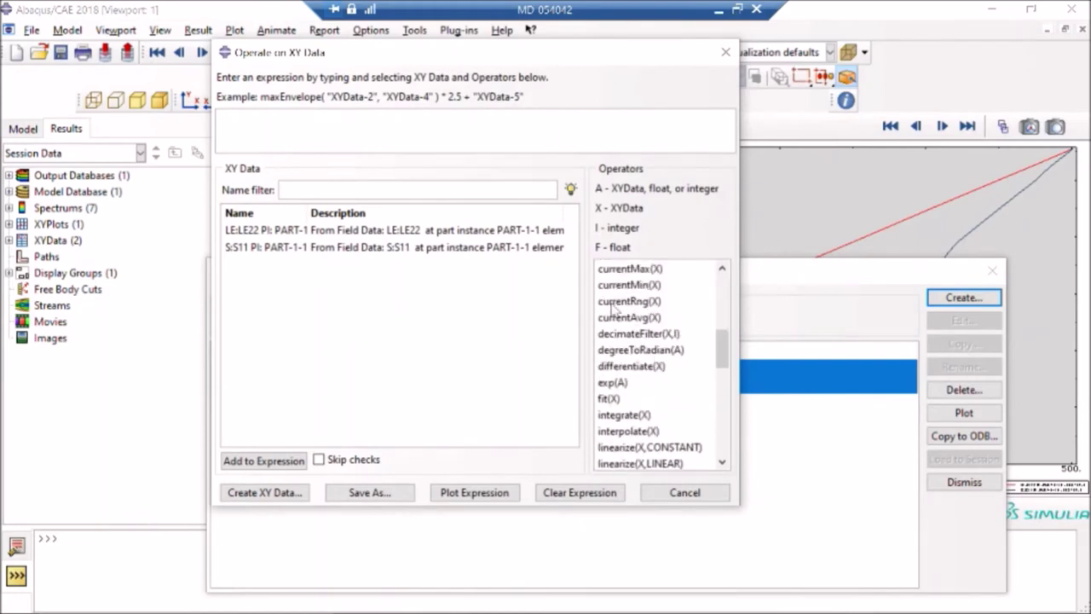
scroll(637, 349, up, 3)
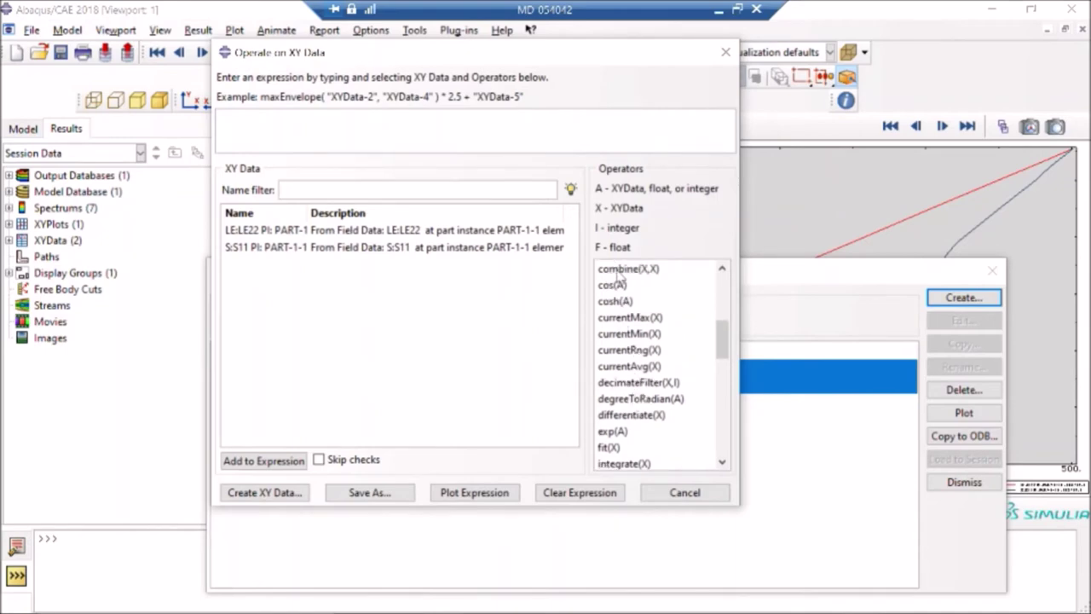
click(621, 271)
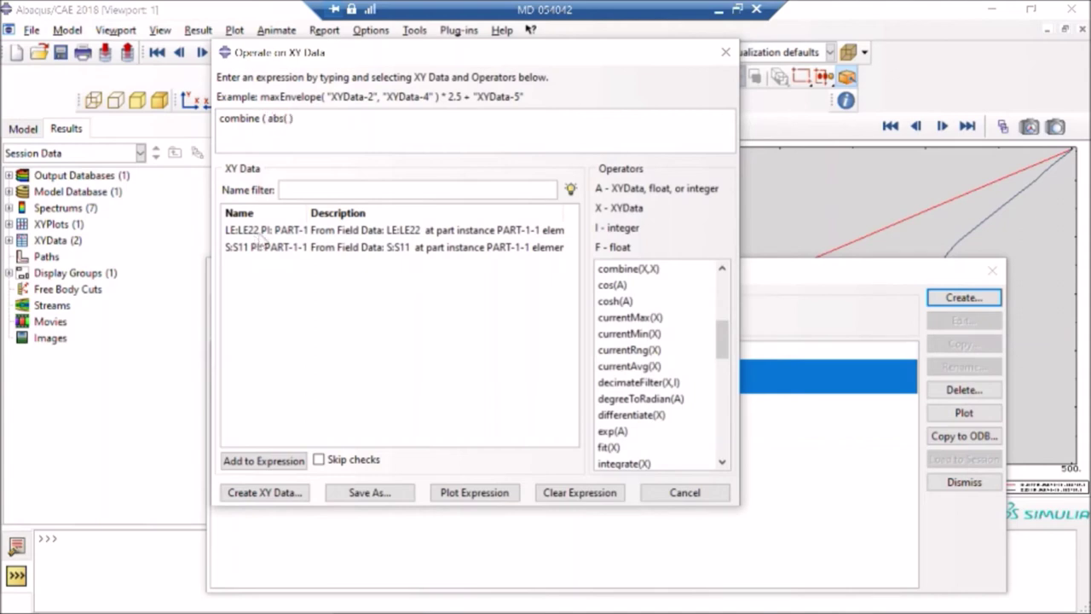
double_click(260, 232)
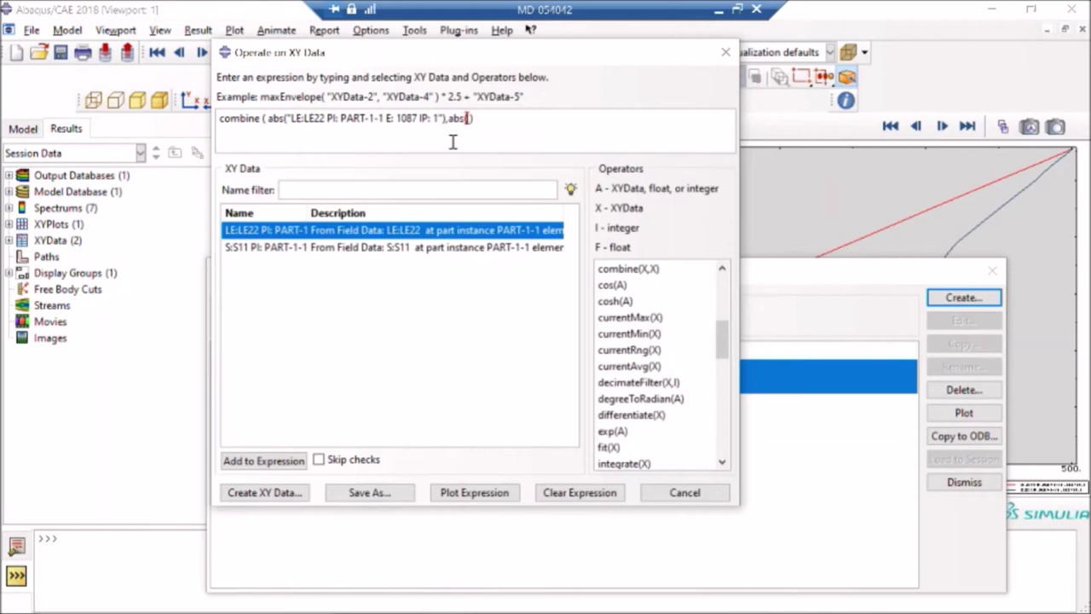
click(290, 247)
double_click(290, 248)
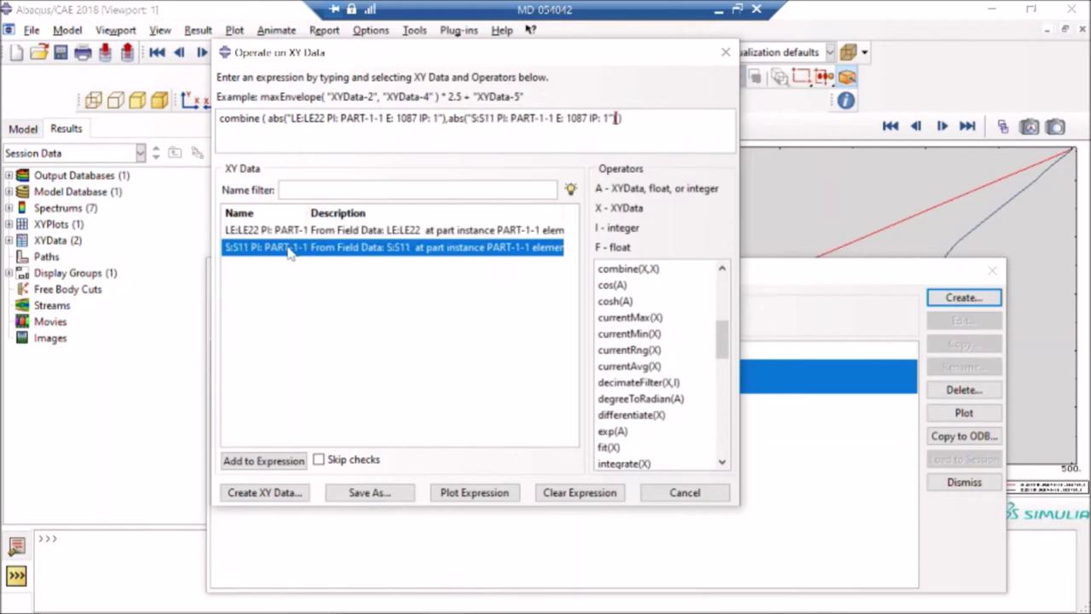
Step: Save the combined LE22 and S11 expression as XY data named S22vsLE22
click(472, 495)
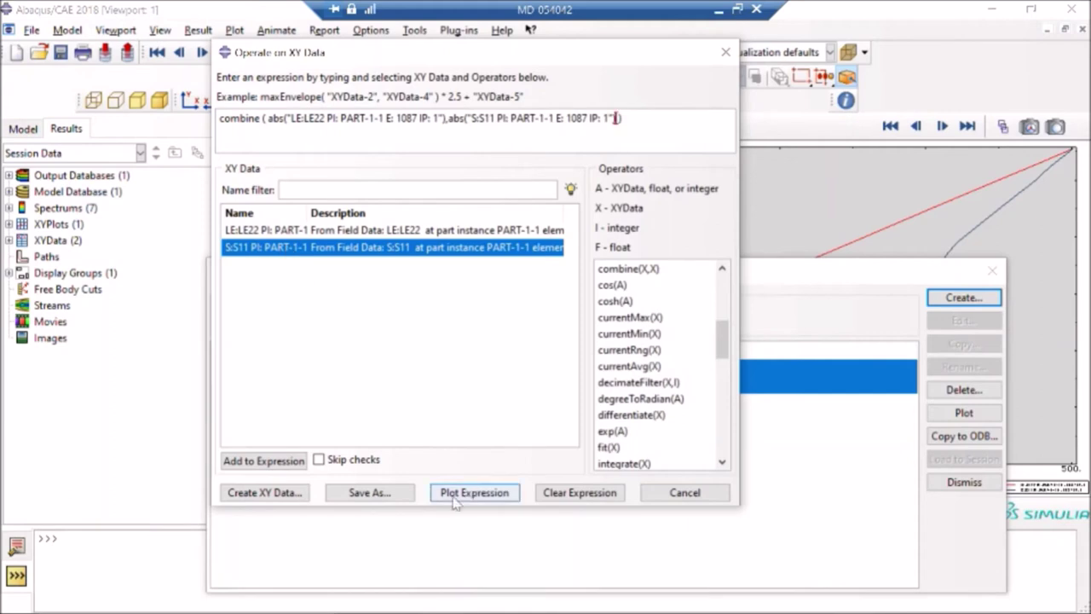
click(375, 494)
click(375, 494)
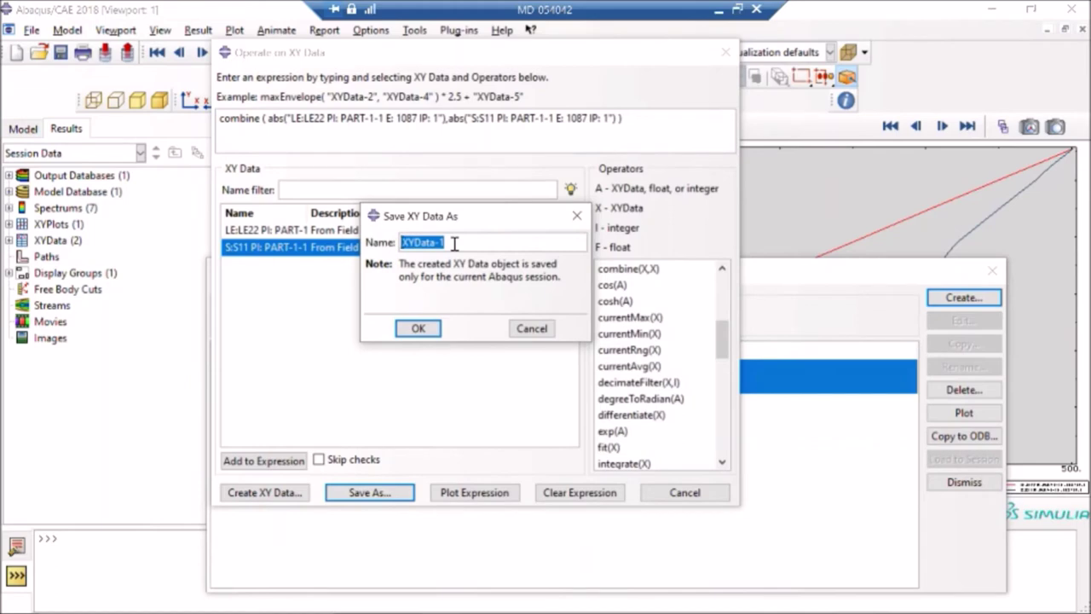
text(S22vsLE22)
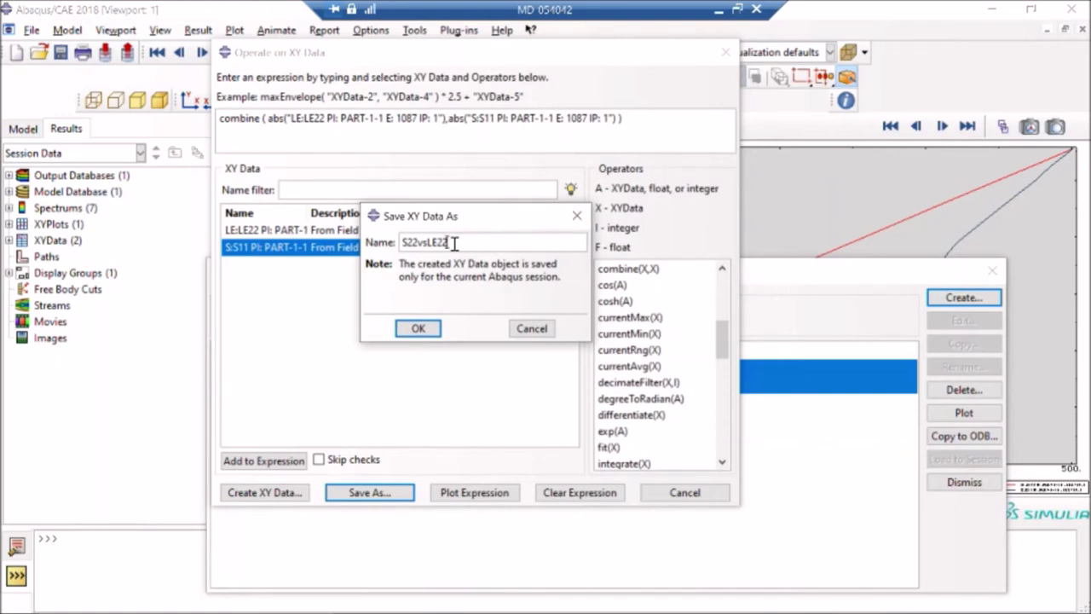
click(419, 329)
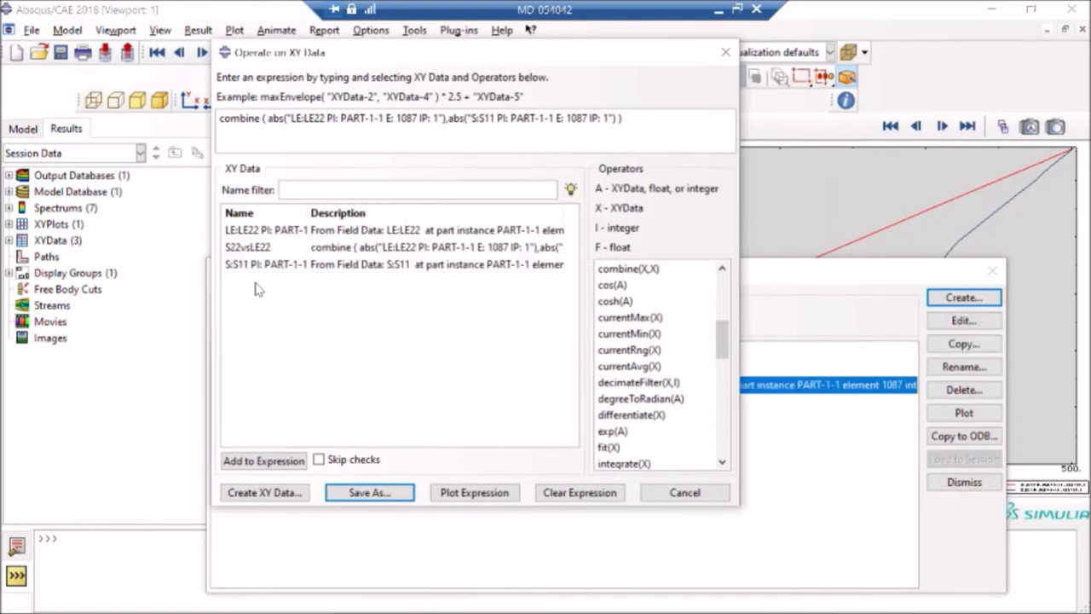
Step: Leave the expression editor, plot the S22vsLE22 data set and close the XY Data Manager
click(678, 492)
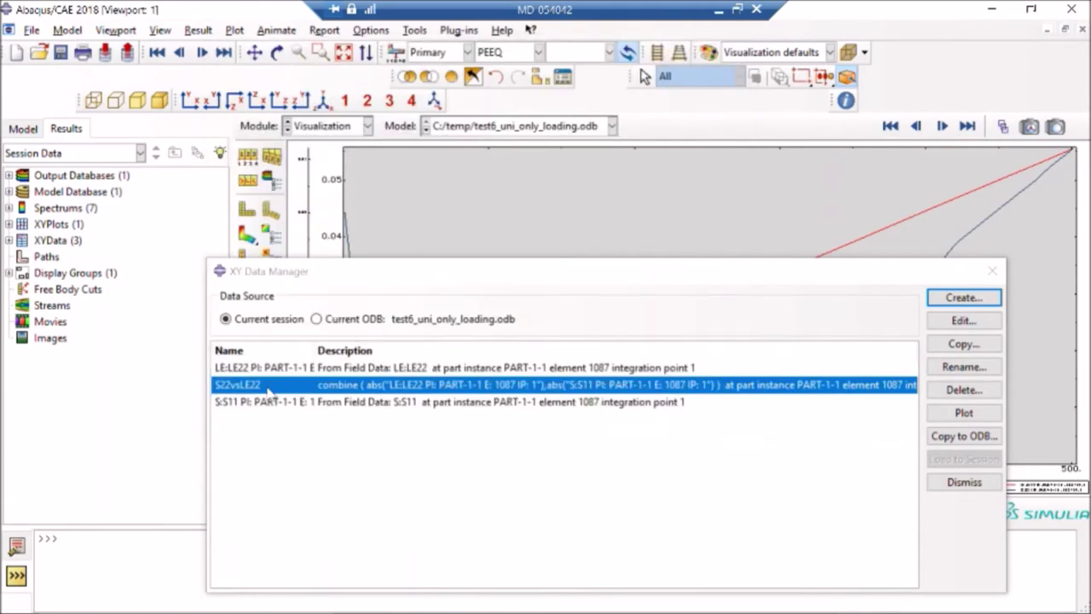
click(965, 413)
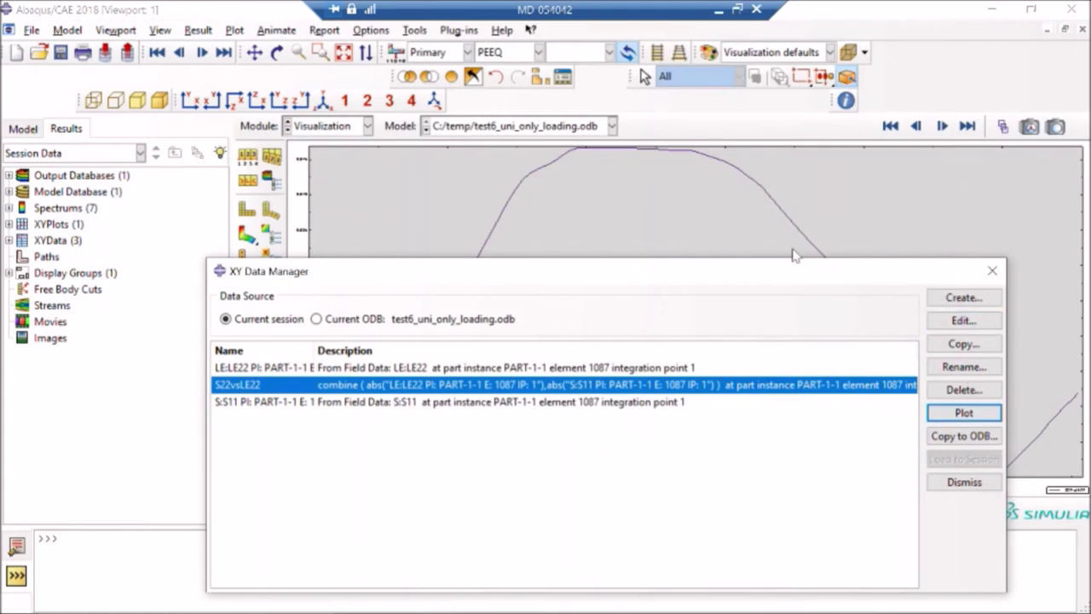
click(991, 271)
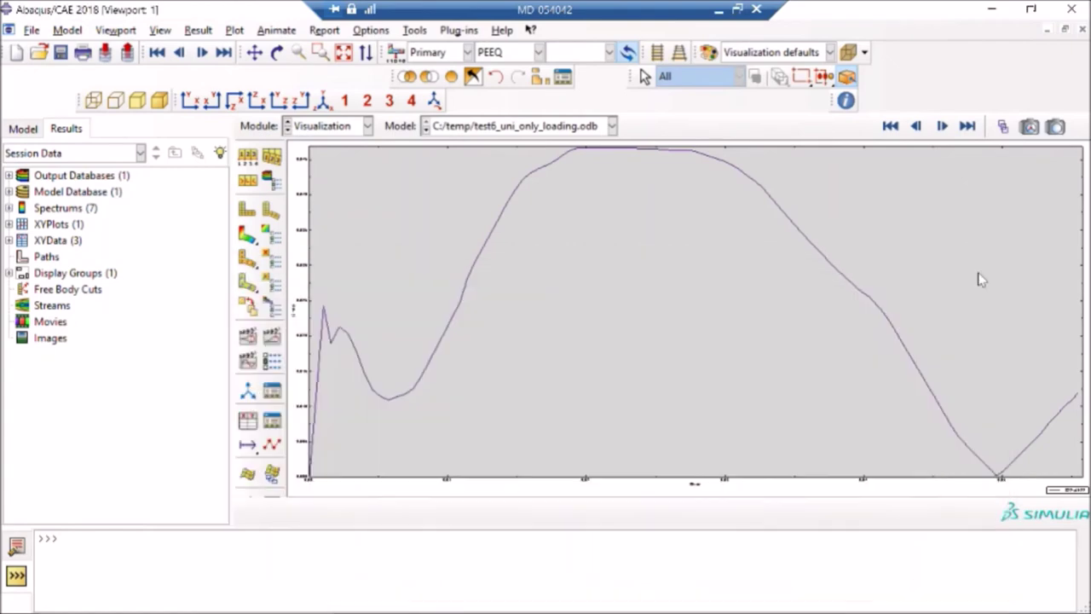
Step: Open the axis options for the Stress axis and set its title font size to 36 points
double_click(303, 307)
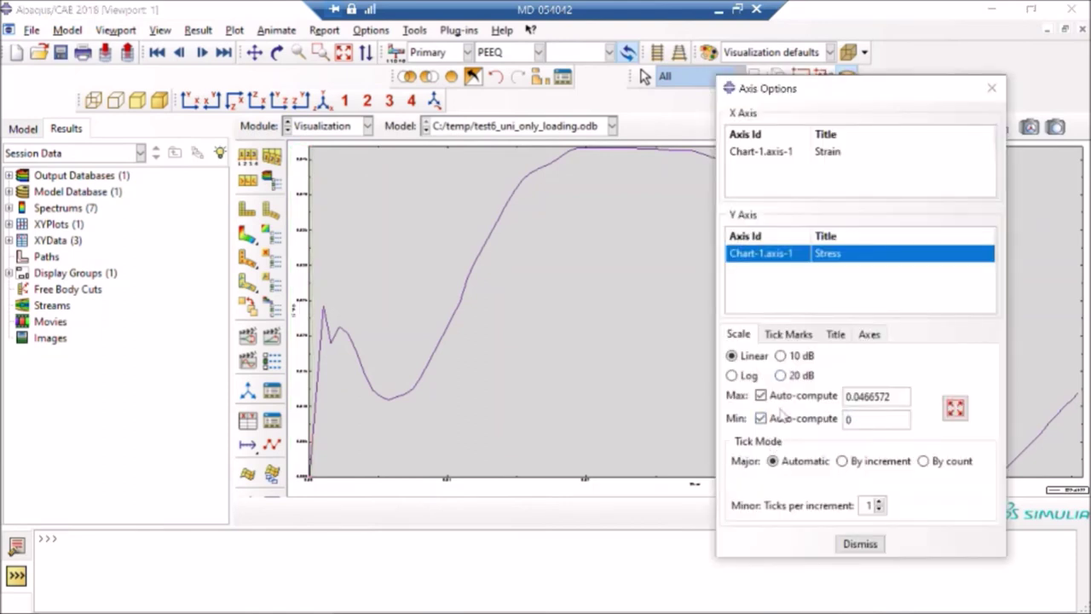
click(788, 334)
click(836, 334)
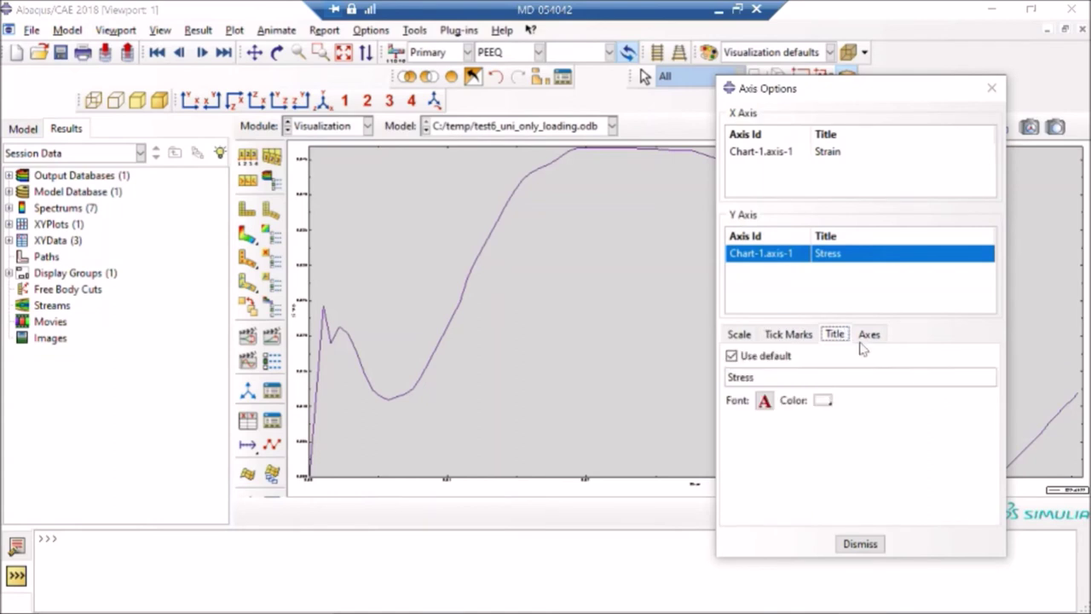
click(765, 401)
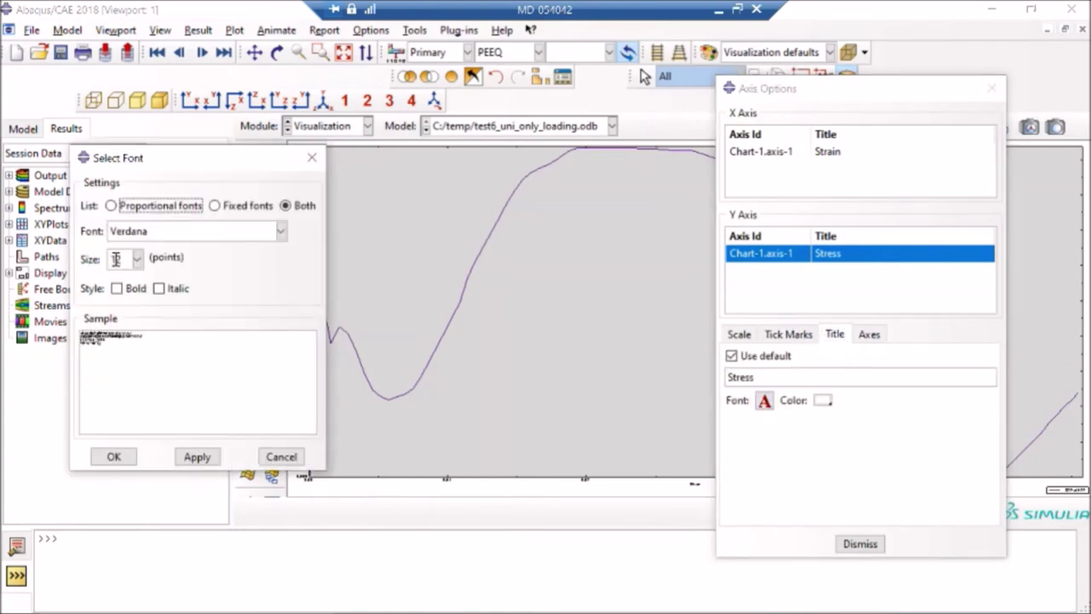
click(137, 259)
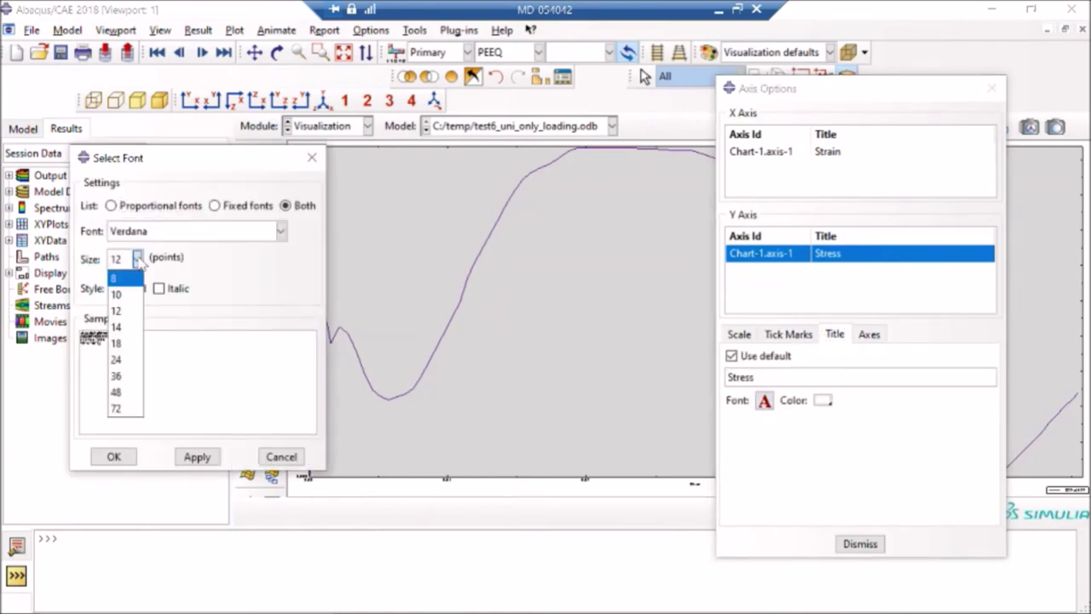
click(116, 376)
click(196, 457)
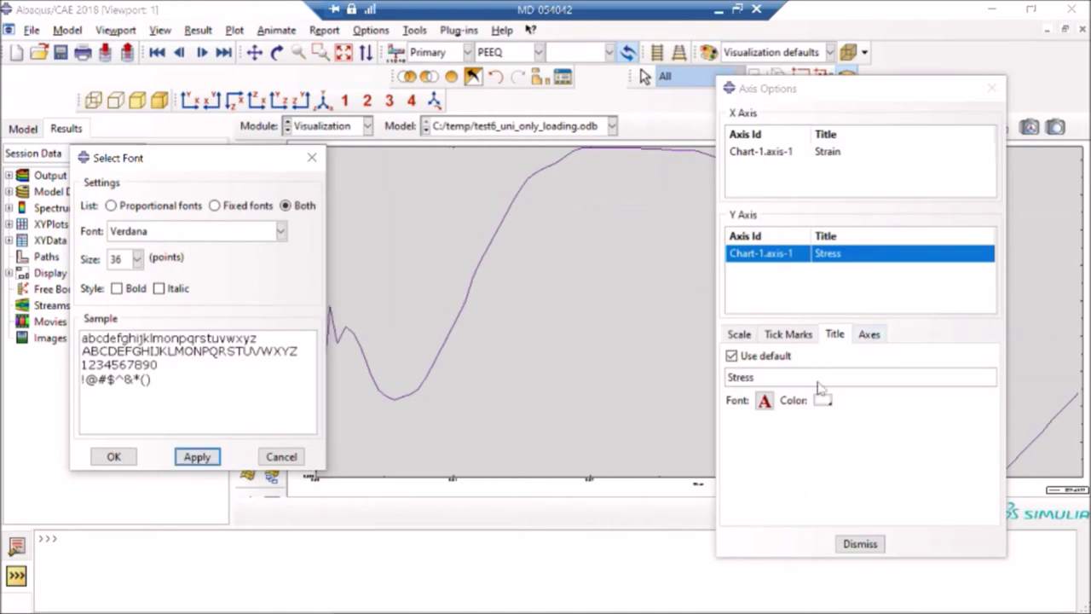
drag(196, 165, 554, 138)
click(471, 430)
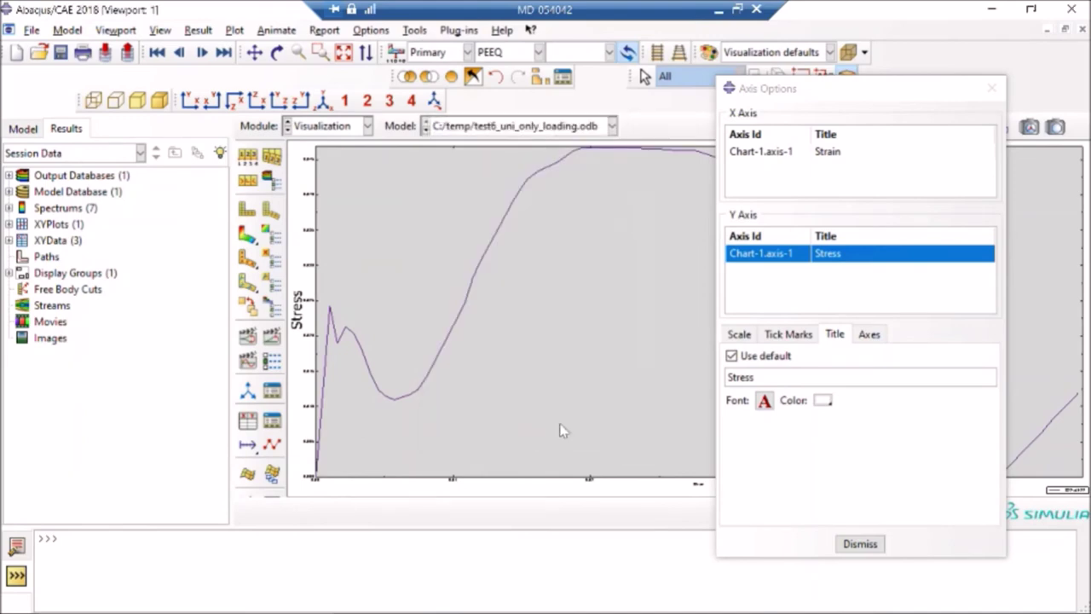
Step: Set the Stress axis's number label font size to 24 points
click(871, 337)
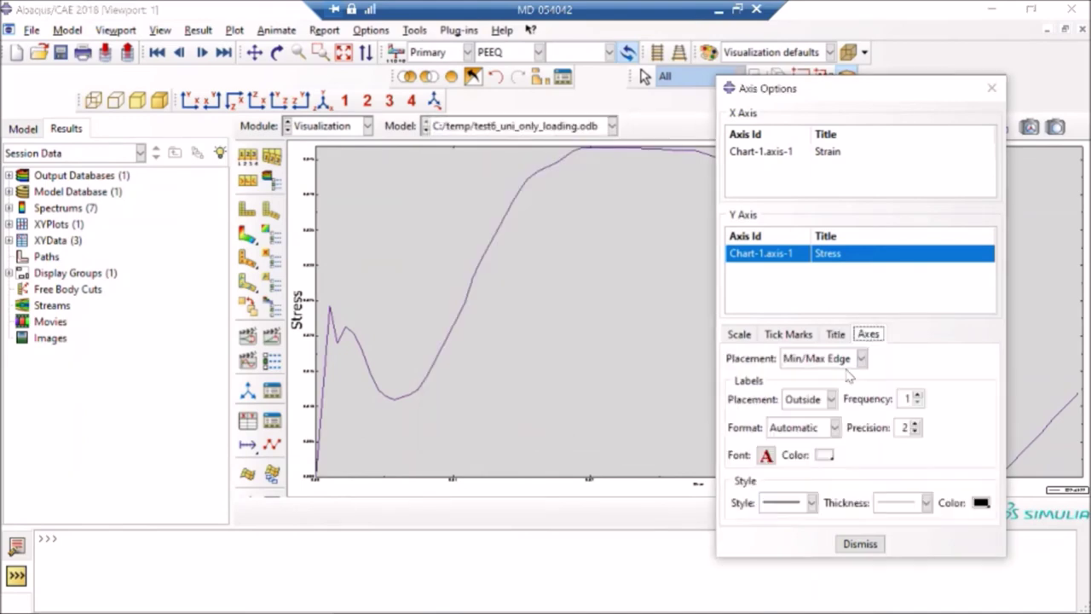
click(766, 454)
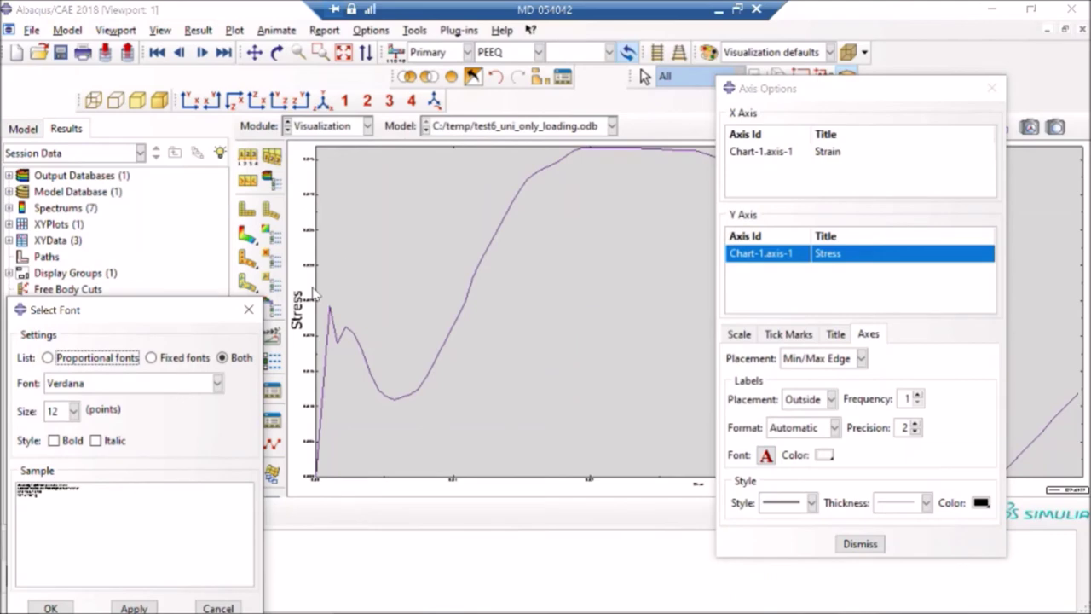
click(74, 411)
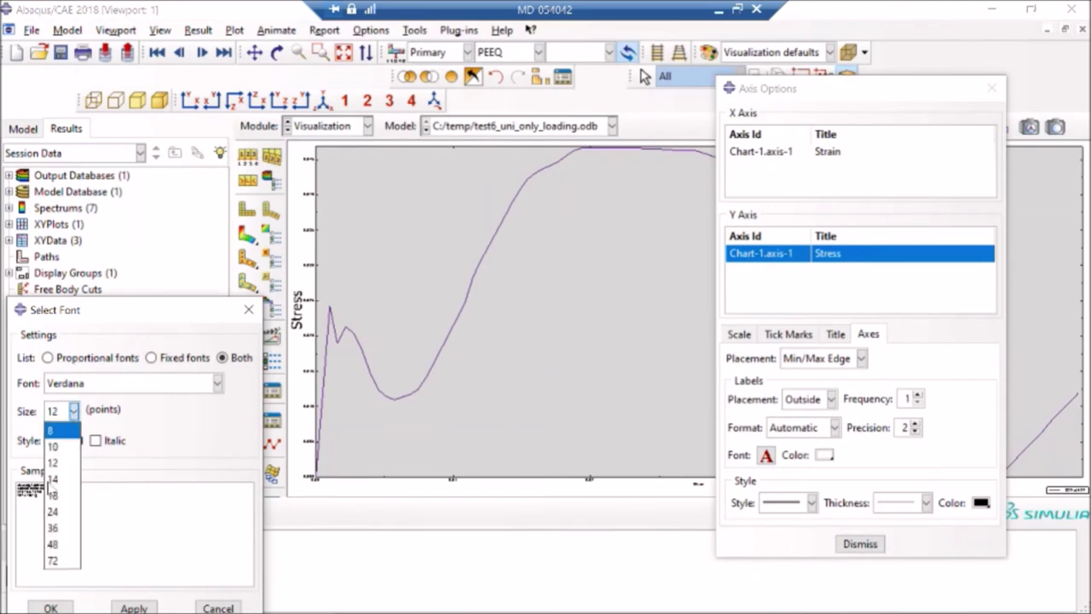
click(53, 512)
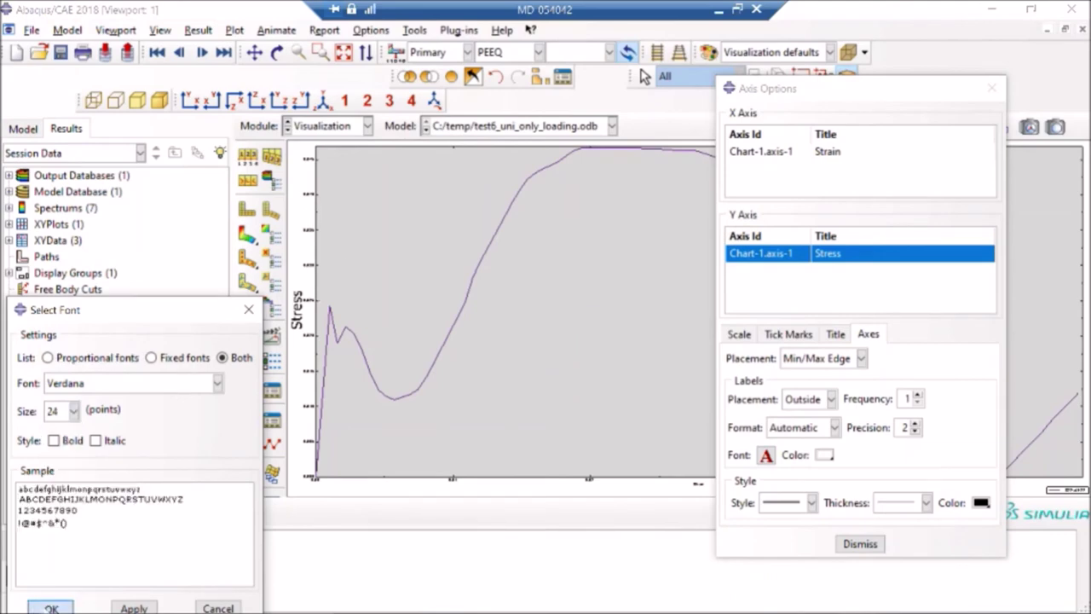
click(51, 607)
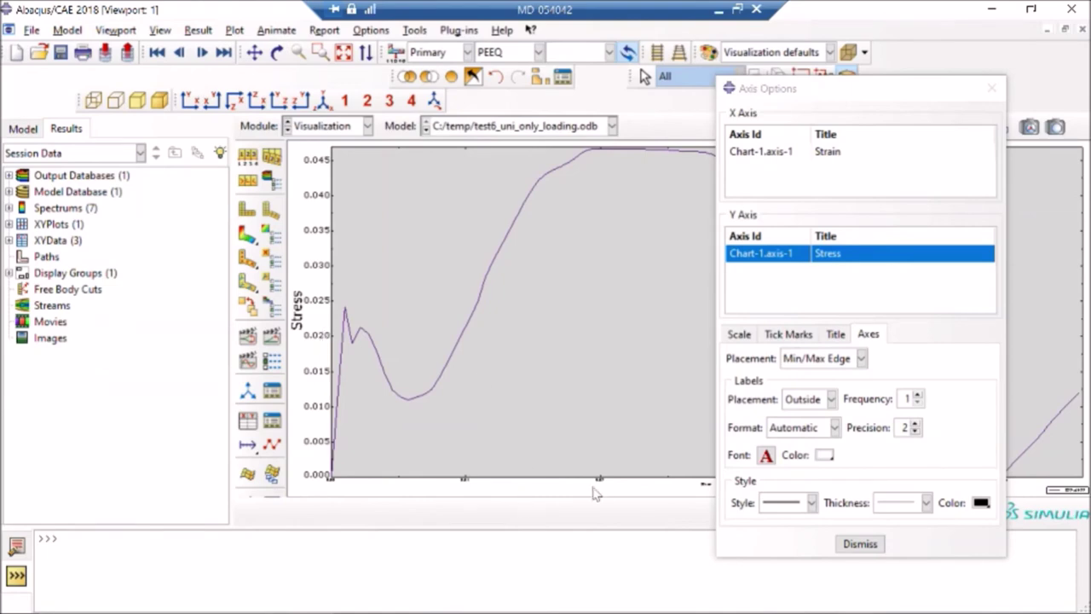
Step: Select the Strain axis of the graph and set its number label font size to 24 points
click(601, 483)
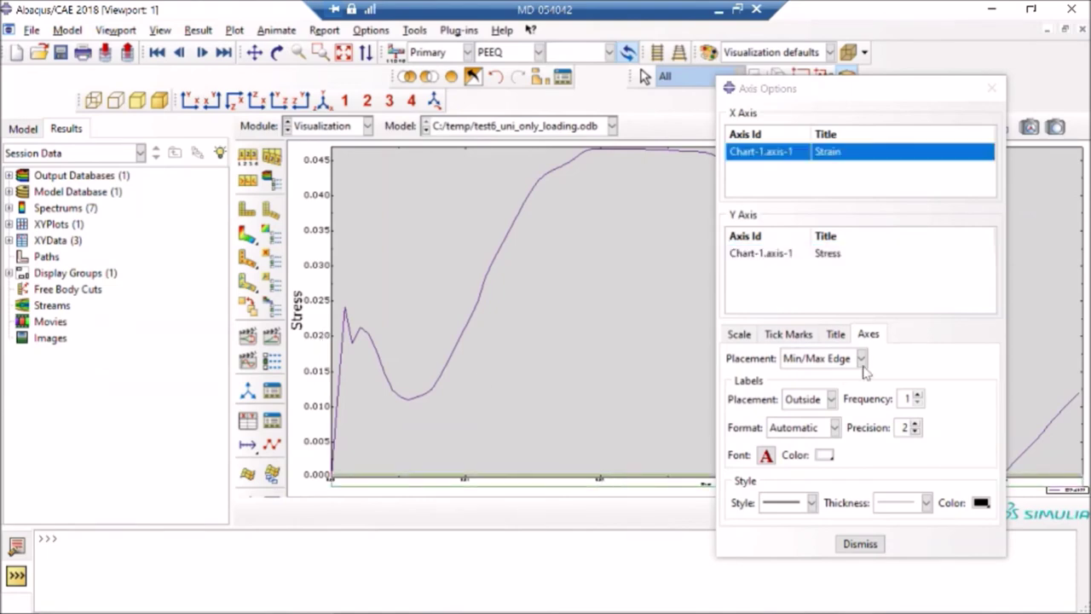
click(767, 455)
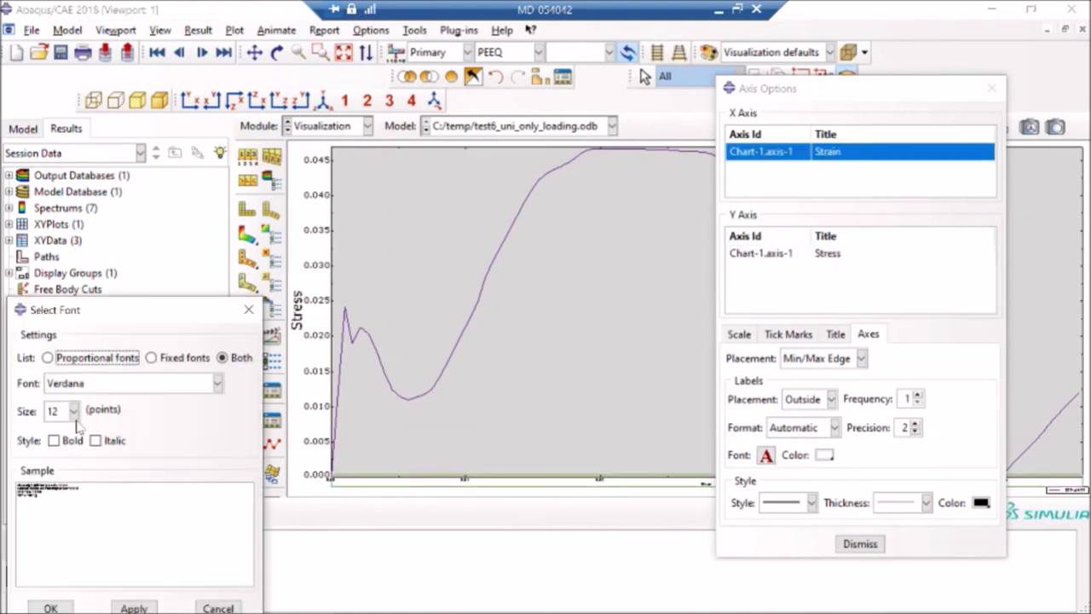
click(74, 410)
click(53, 512)
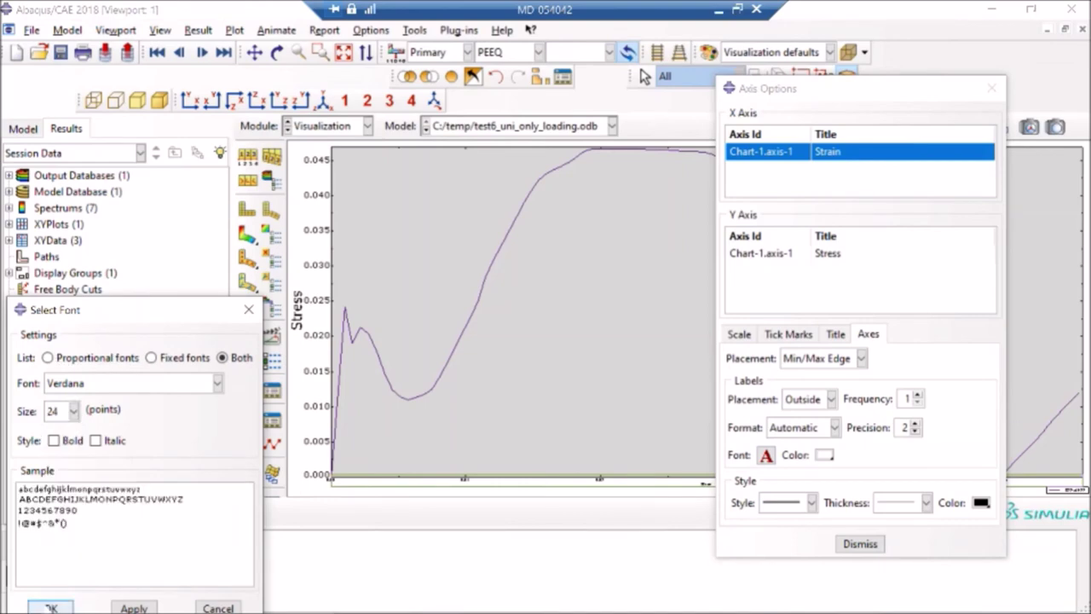
click(50, 608)
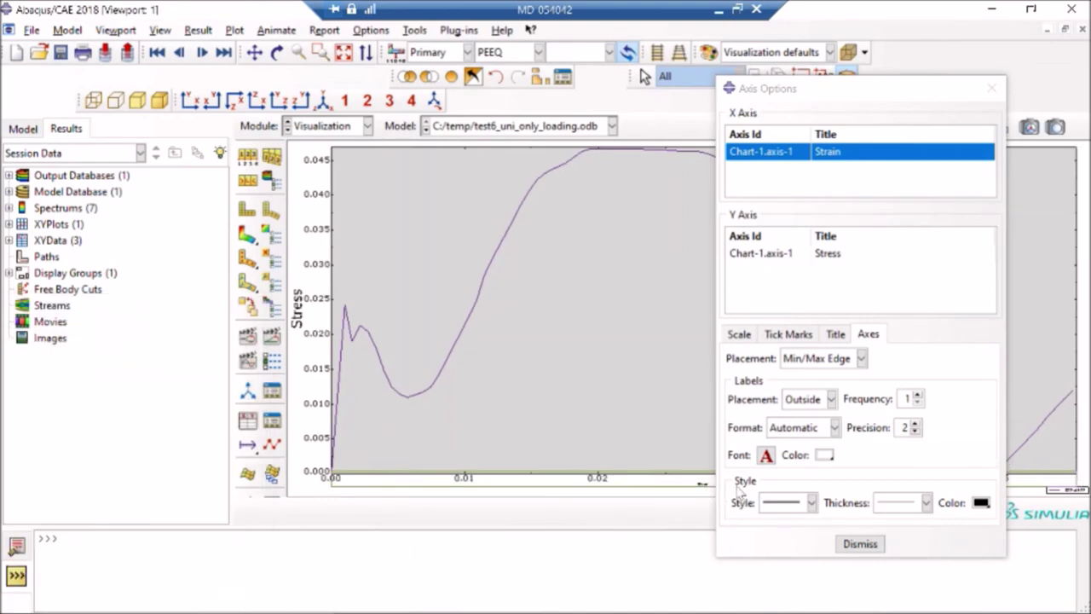
Step: Set the Strain axis's title font size to 36 points and close the axis options
click(863, 336)
click(834, 334)
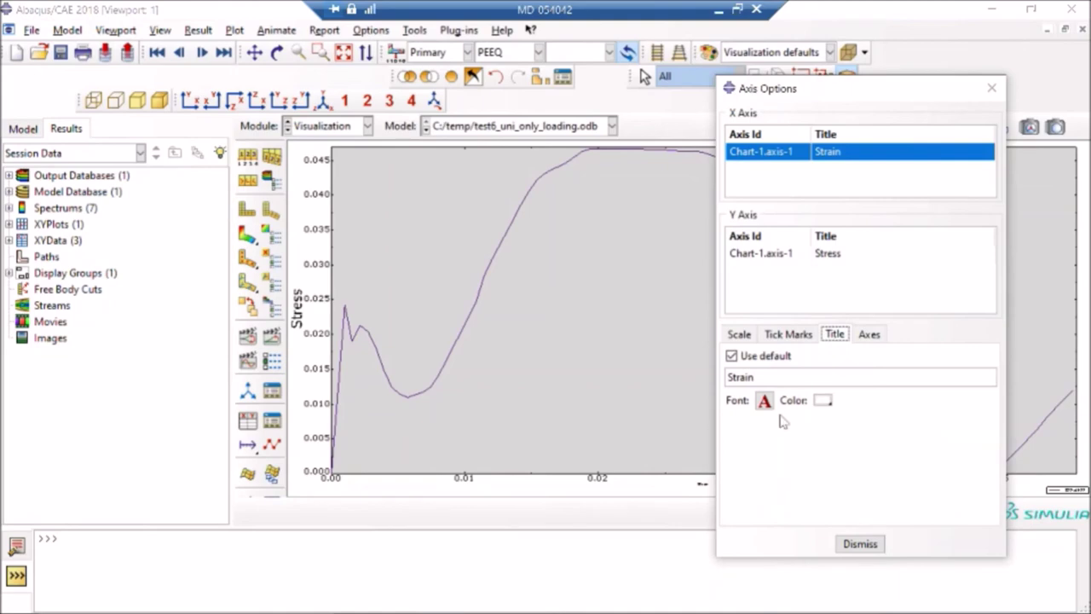
click(765, 400)
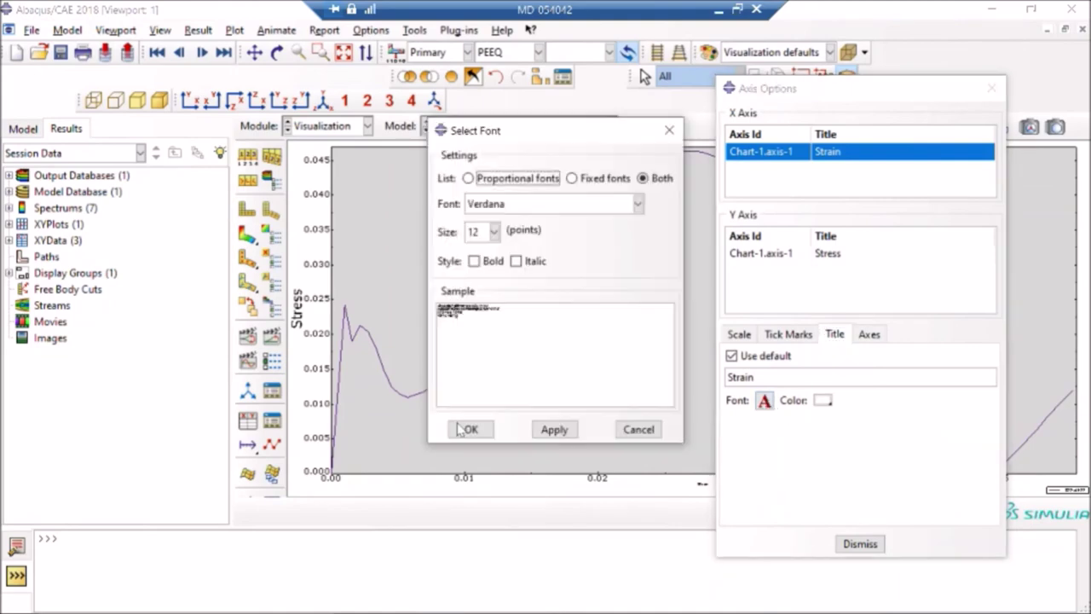
click(494, 232)
click(485, 351)
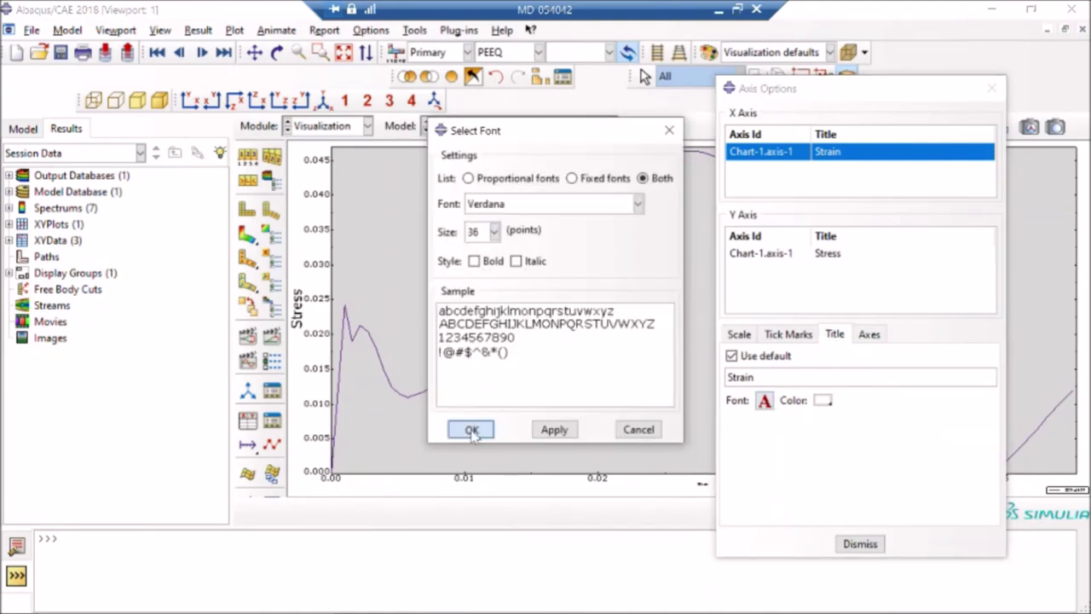
click(471, 430)
click(841, 544)
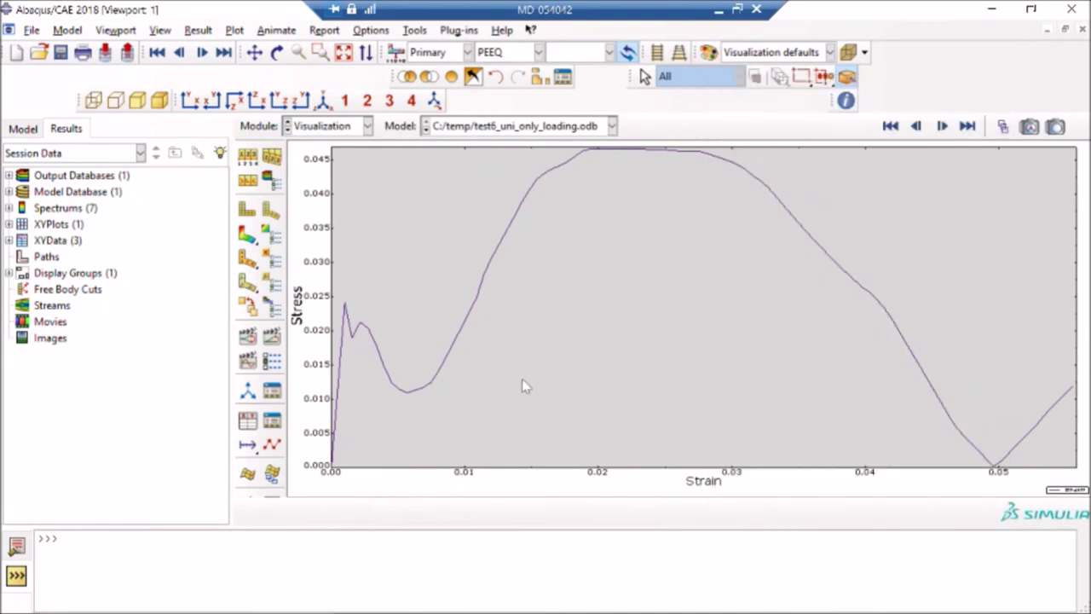
double_click(500, 243)
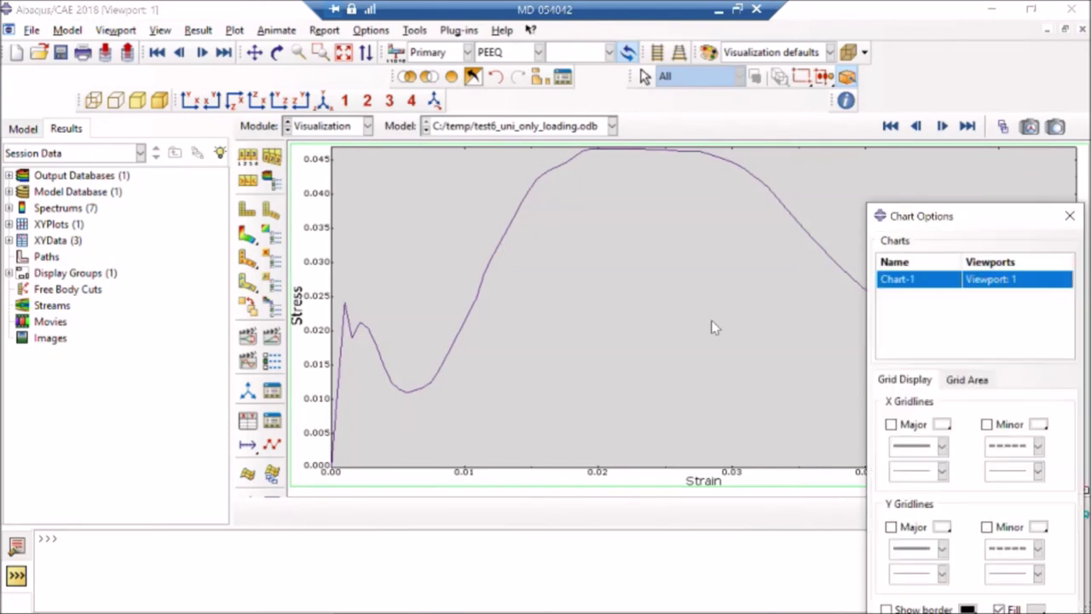
drag(931, 221, 879, 107)
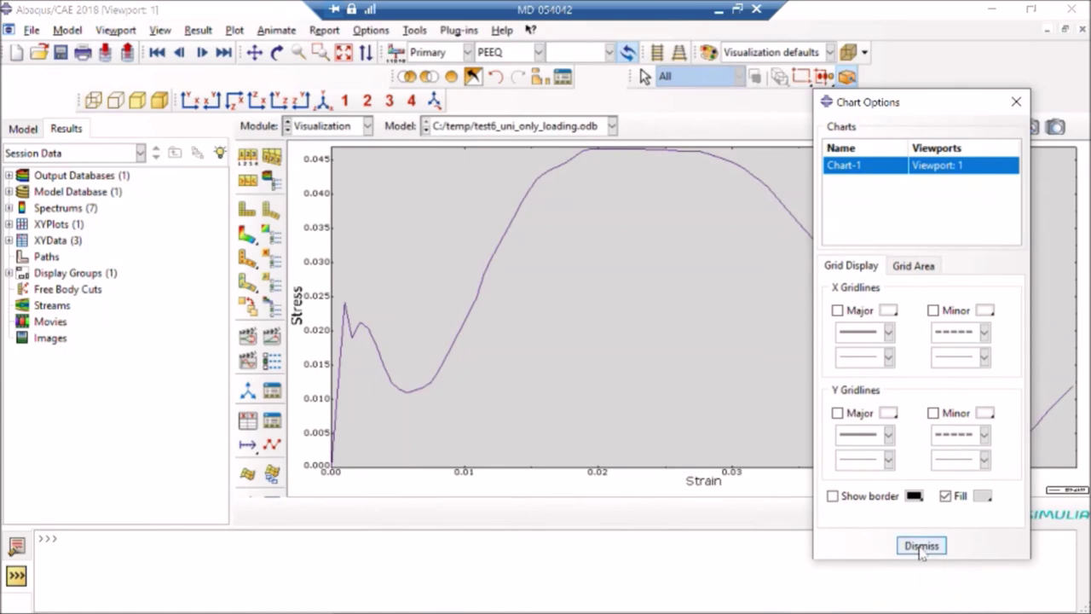
click(922, 545)
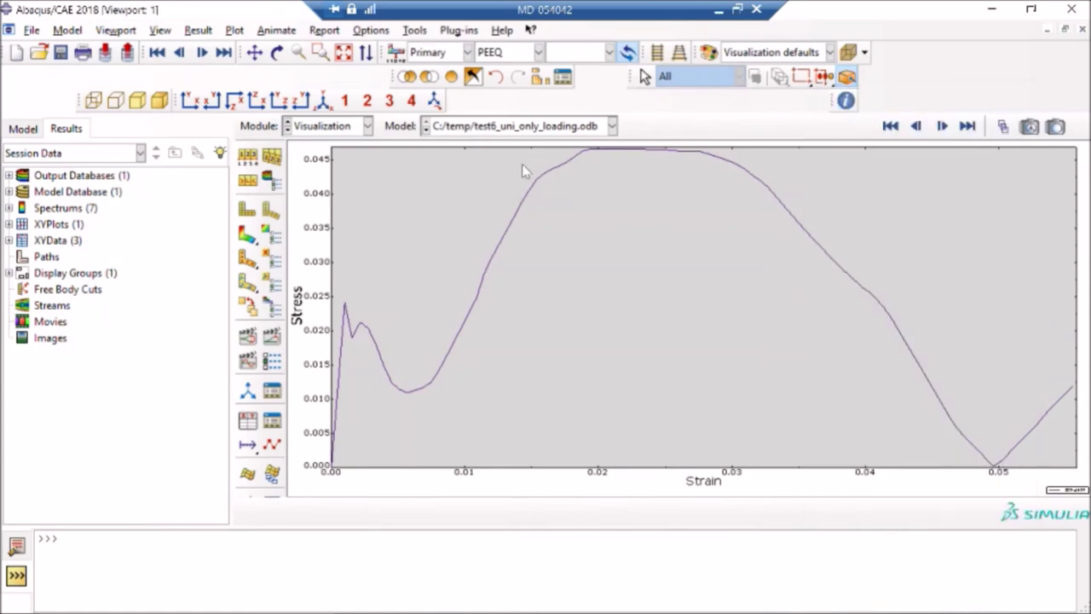
click(371, 29)
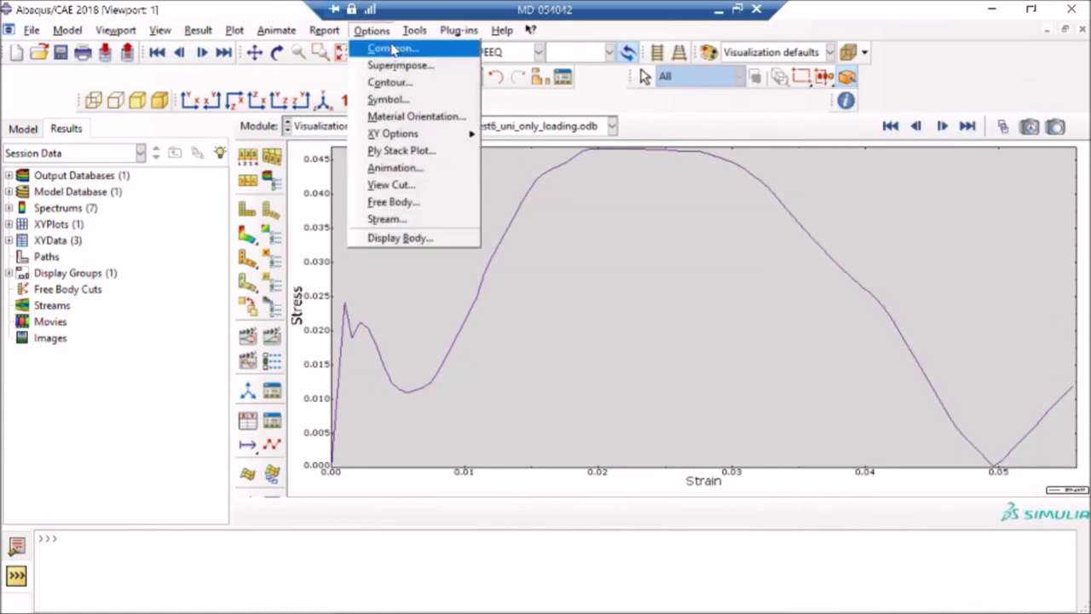
mouse_move(394, 135)
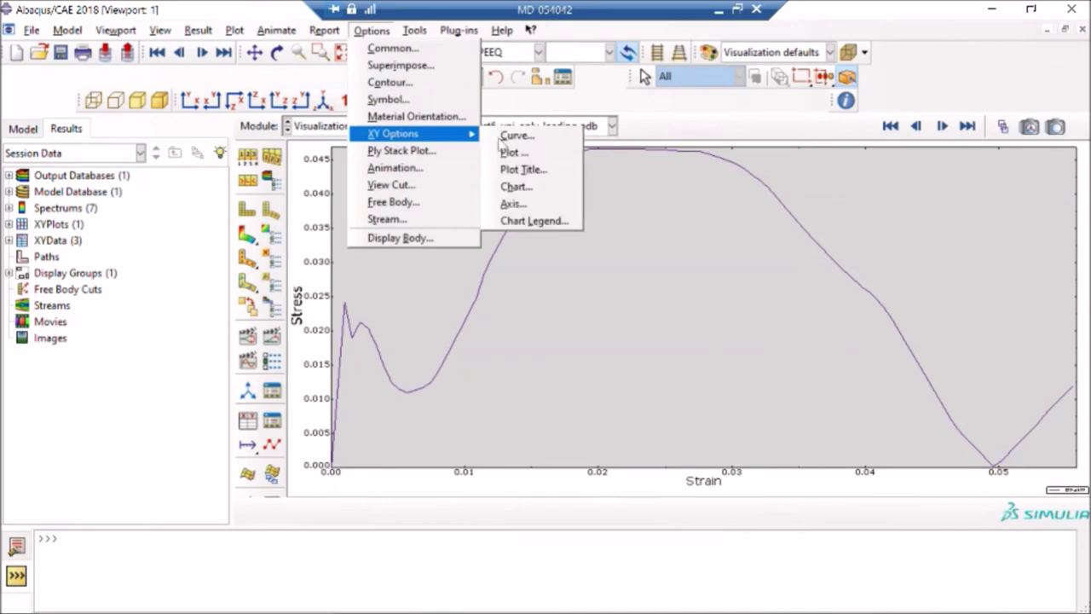
click(514, 140)
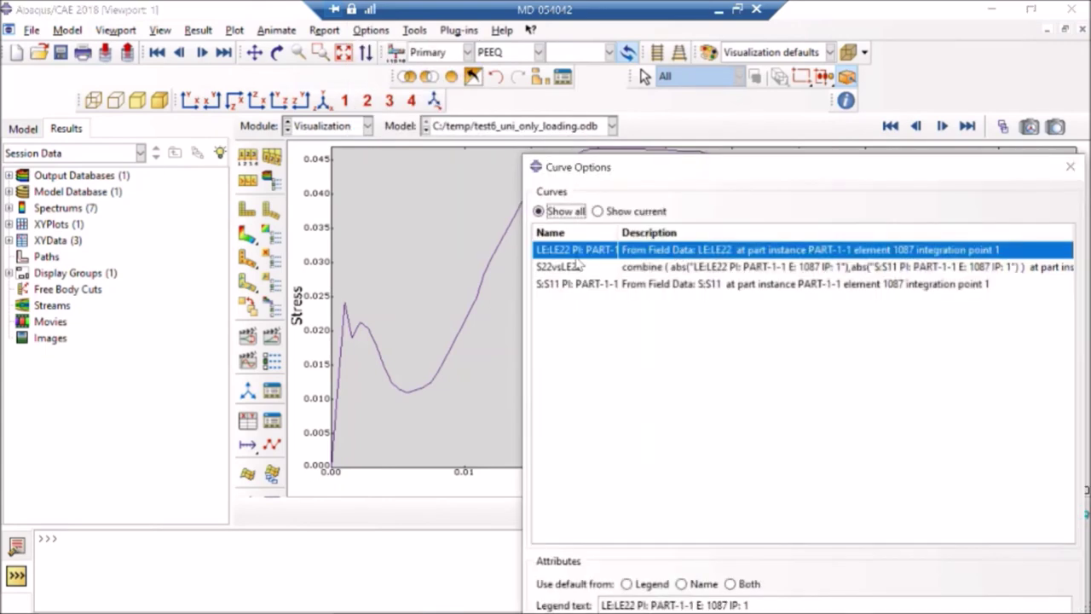
click(1071, 168)
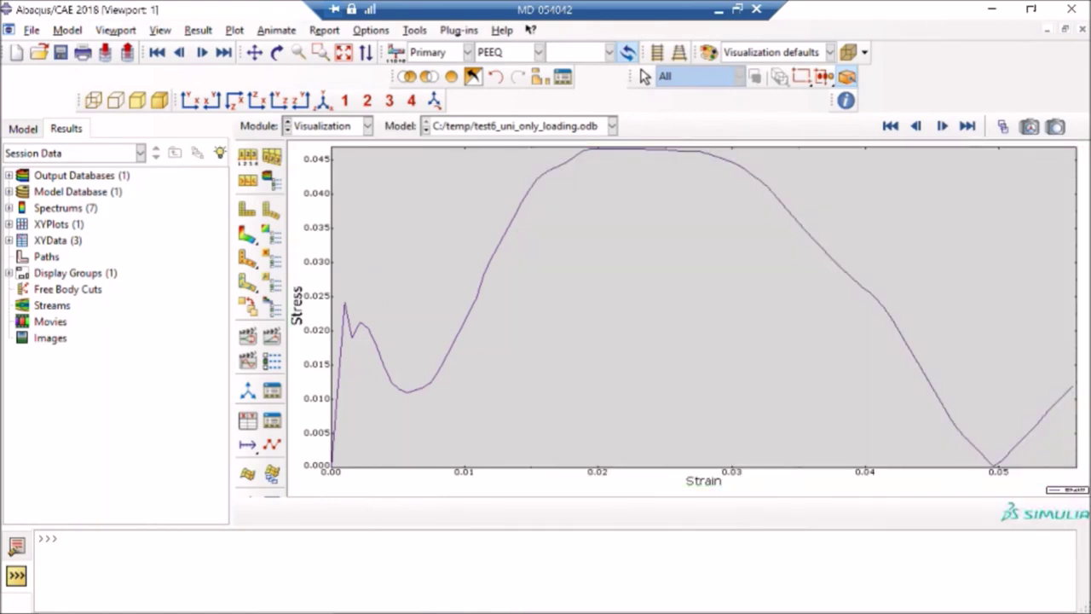
Step: Open the XY curve options and turn on symbols for the LE:LE22 strain curve of element 1087
click(372, 31)
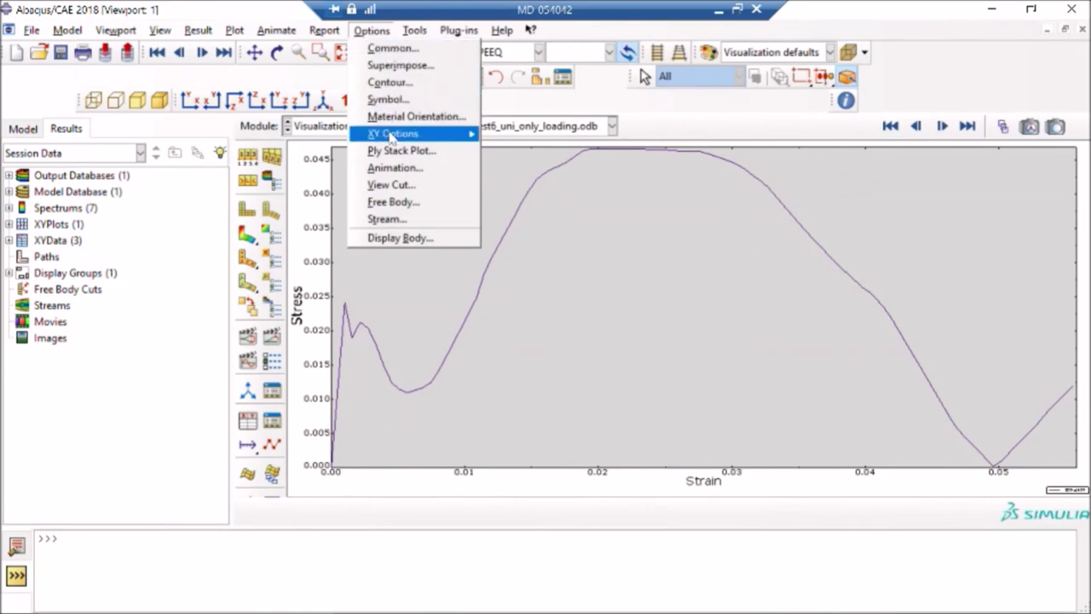
mouse_move(391, 136)
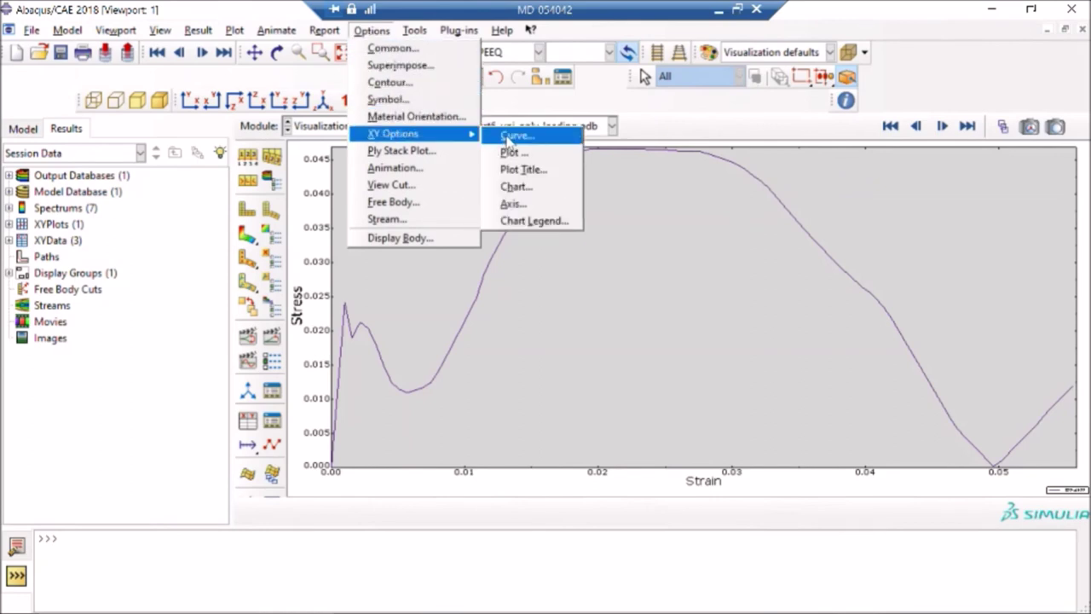
click(512, 138)
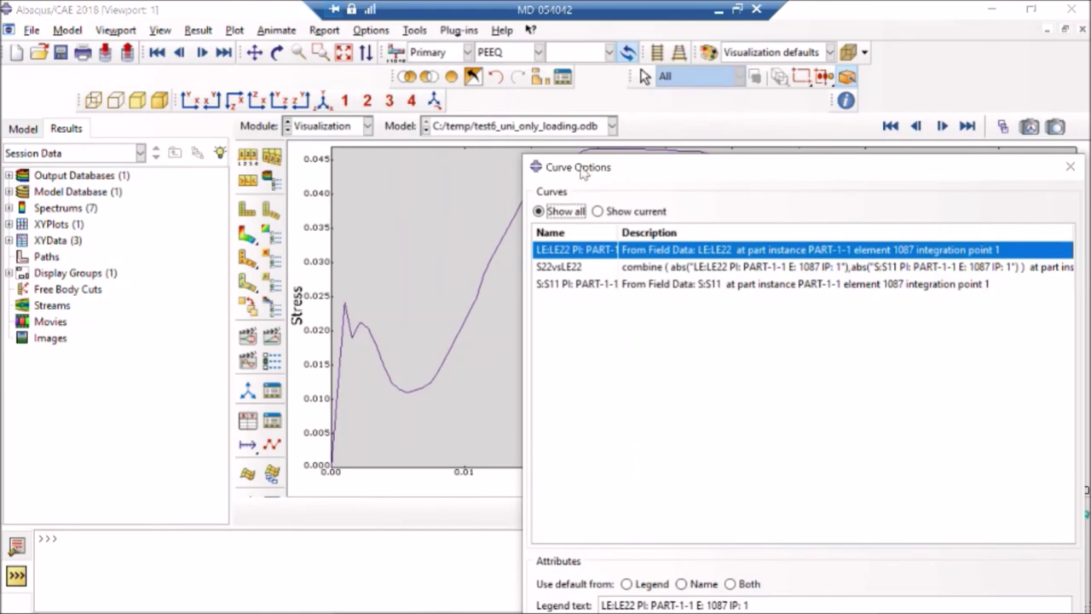
drag(582, 170, 622, 9)
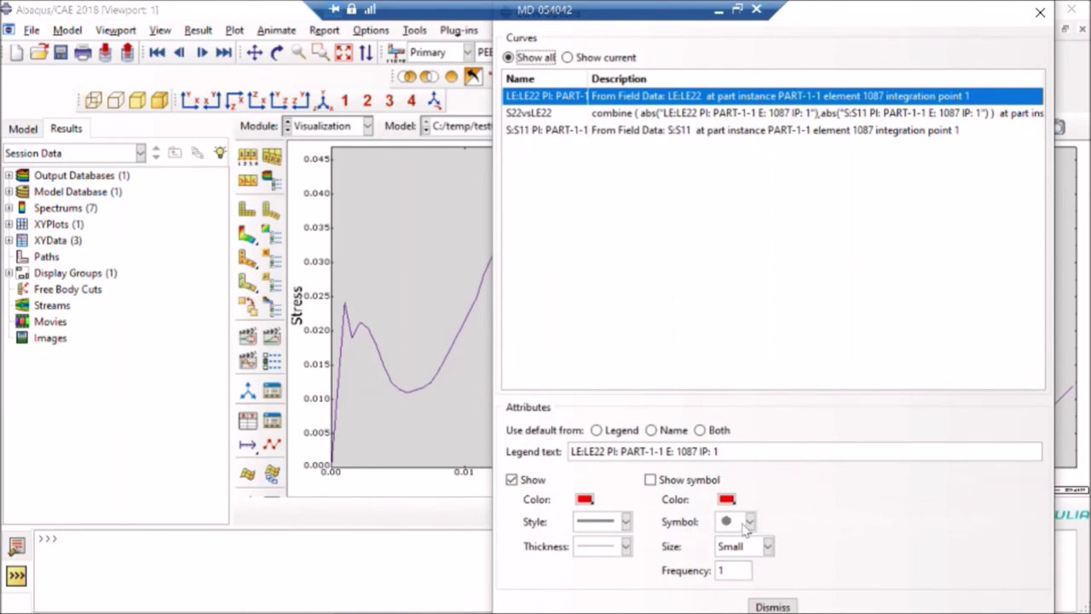
click(651, 480)
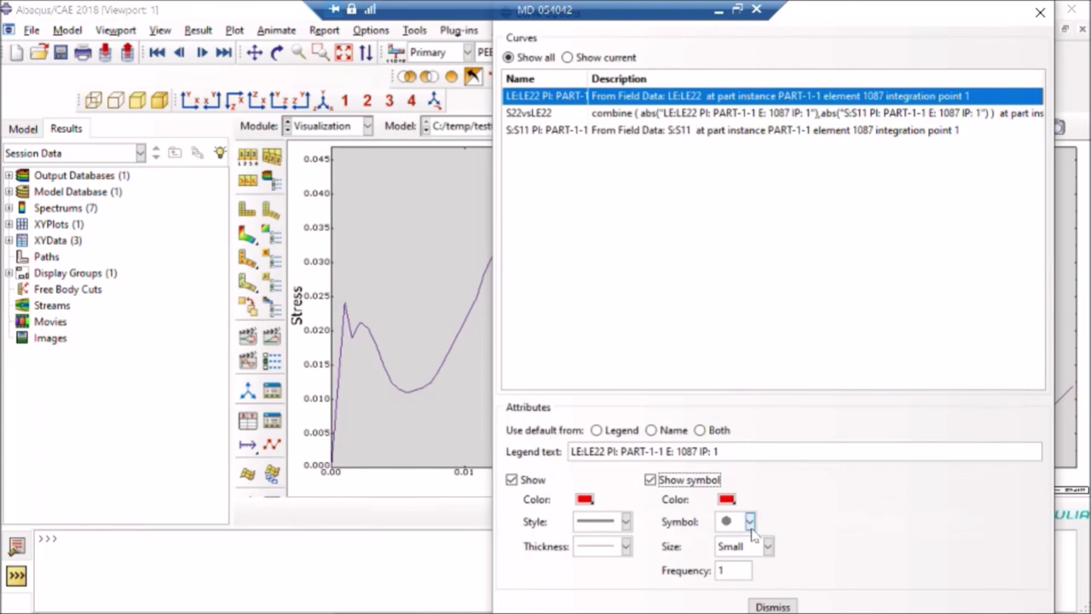
Step: Turn on symbols for the S22vsLE22 curve and close the curve options
click(542, 114)
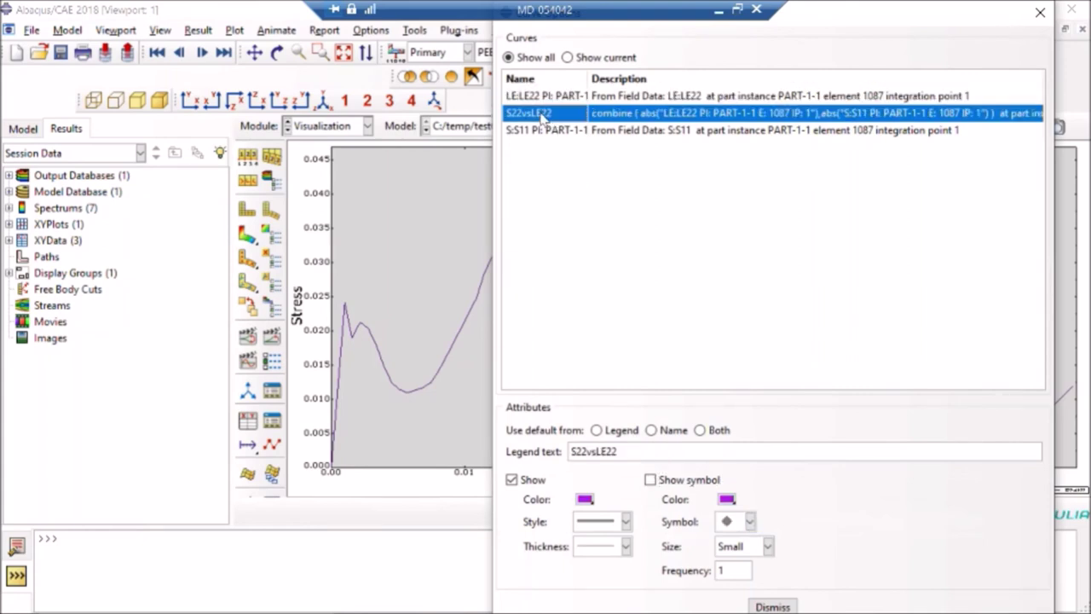
click(651, 480)
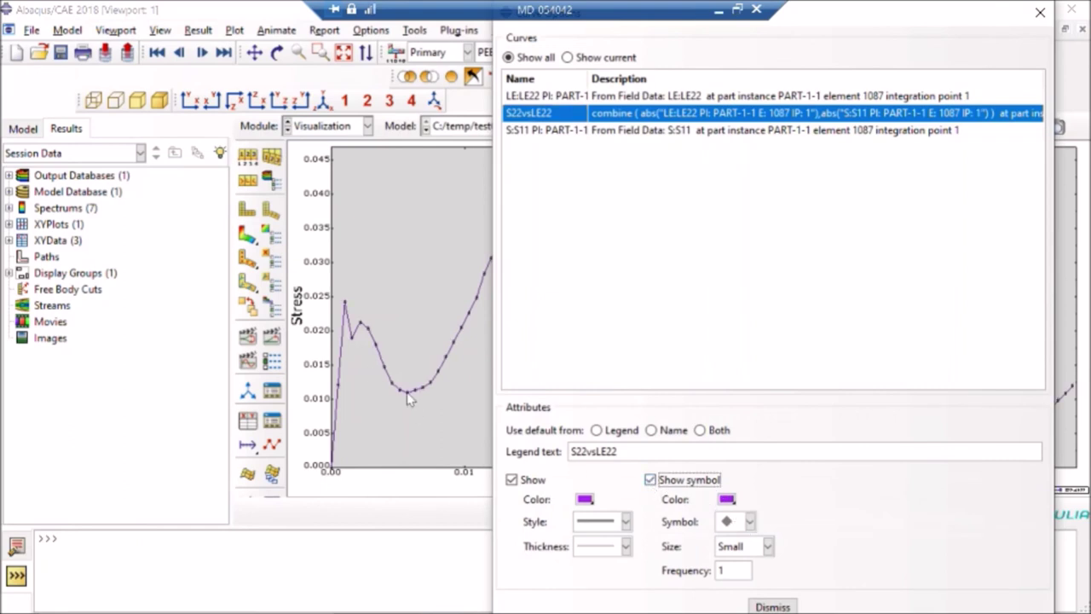
click(750, 522)
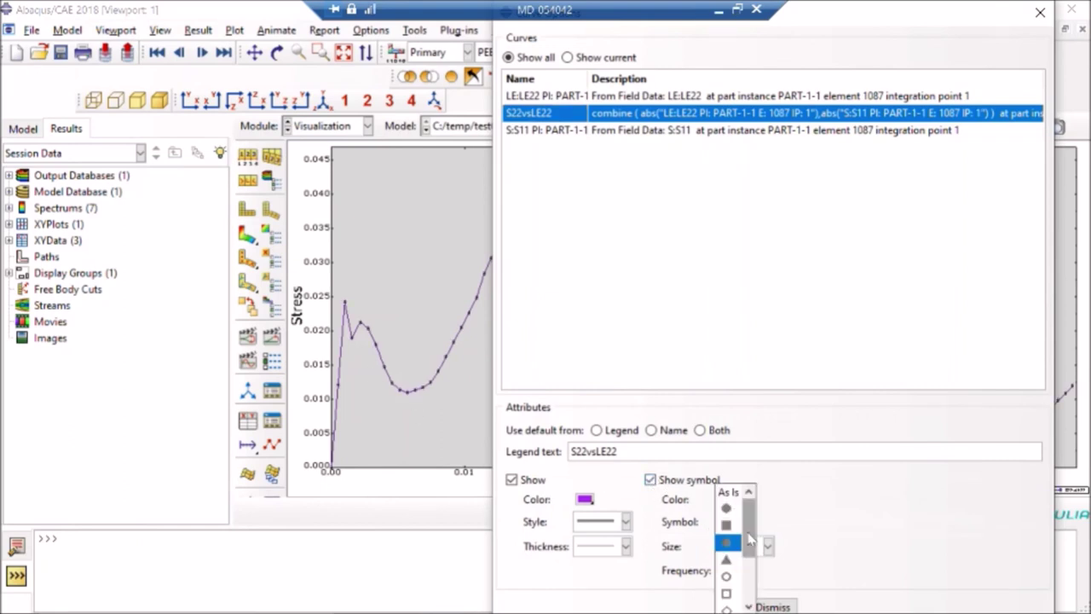
click(844, 522)
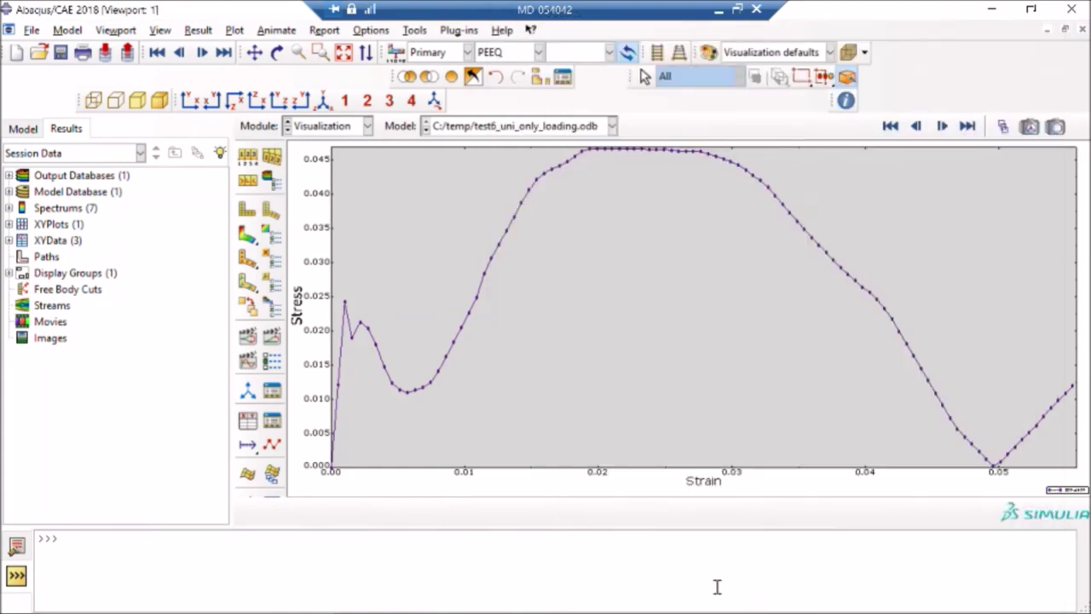
click(770, 605)
Step: Set up printing of the viewport to a PNG file, with the reduction to 256 colors turned off
click(32, 31)
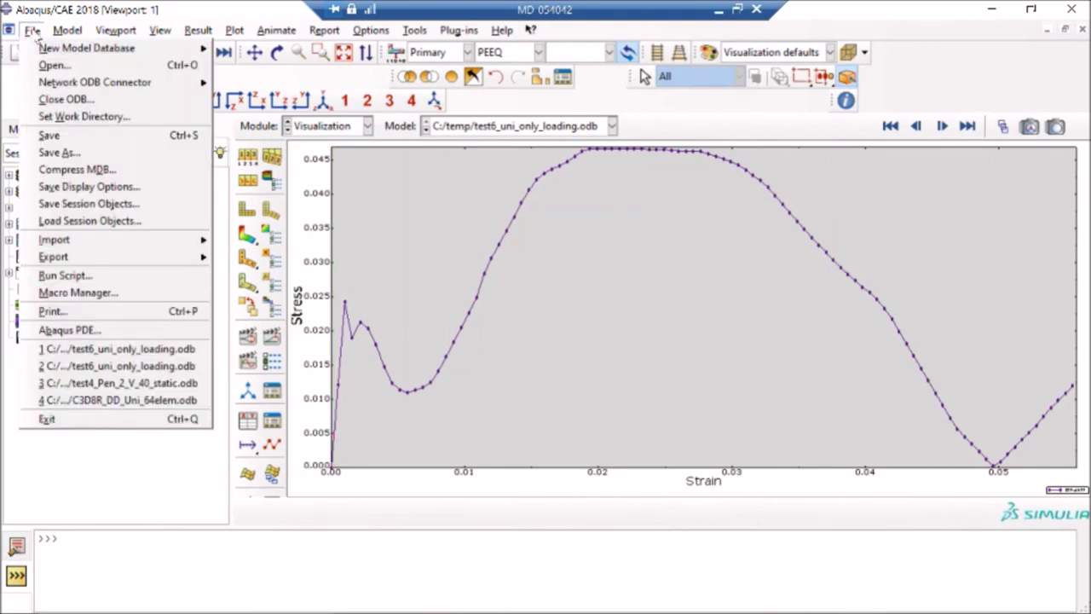
click(116, 312)
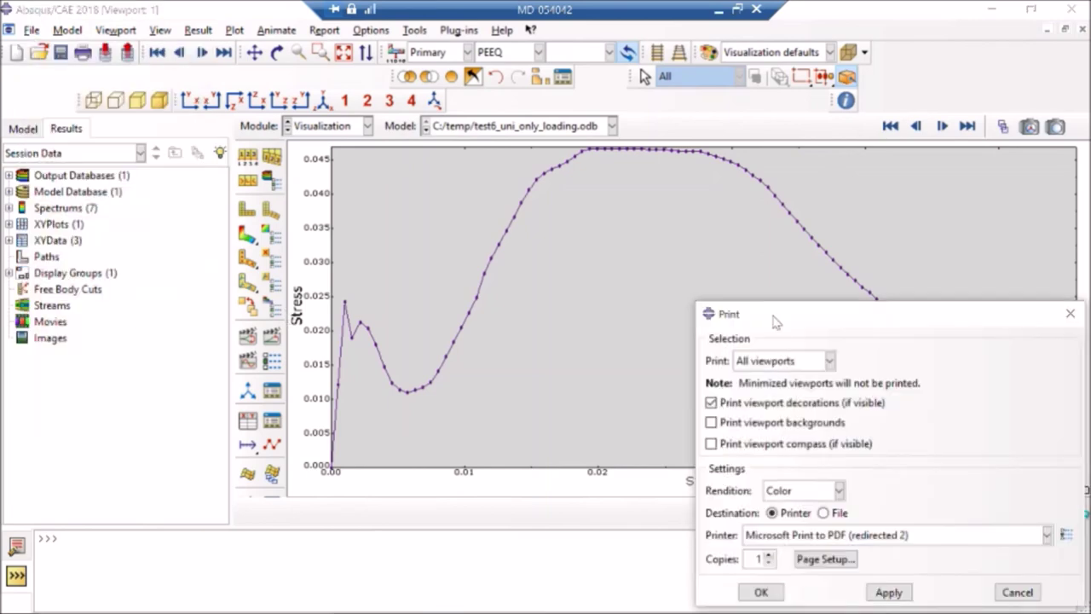
drag(851, 322, 224, 106)
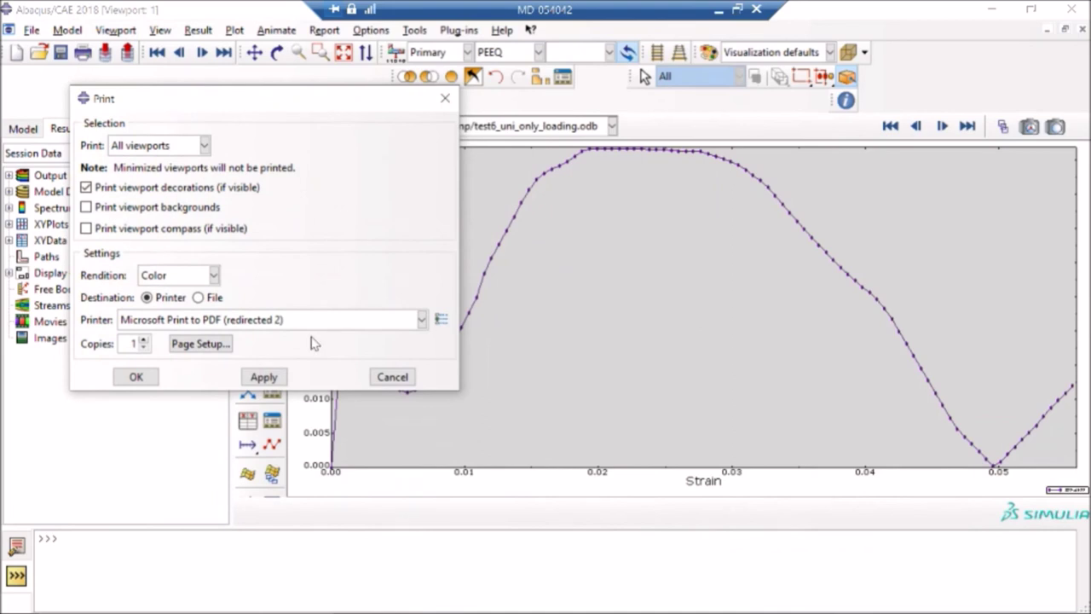
click(197, 298)
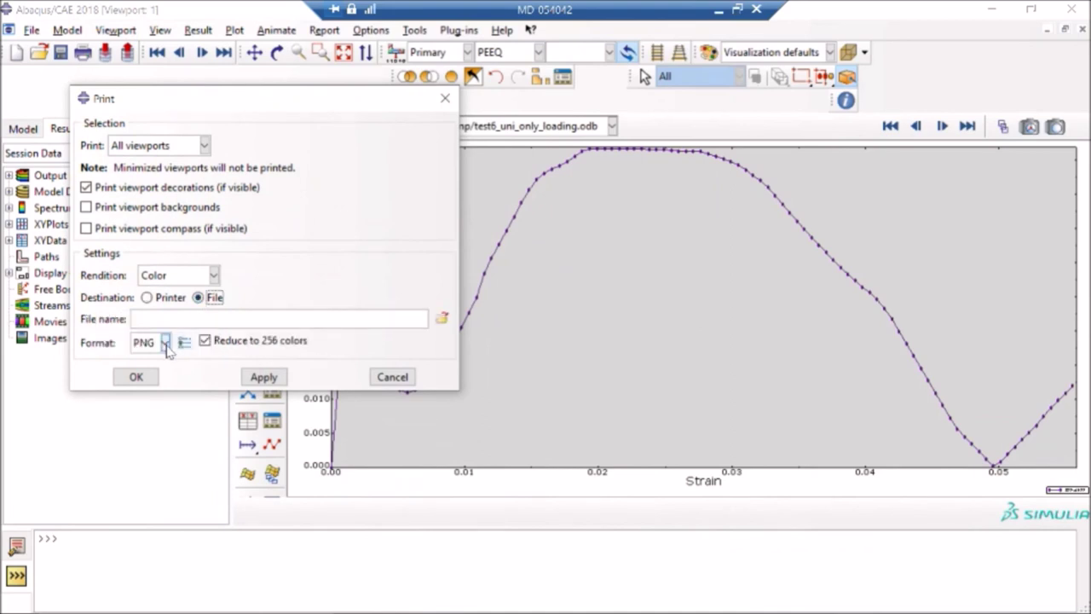
click(204, 343)
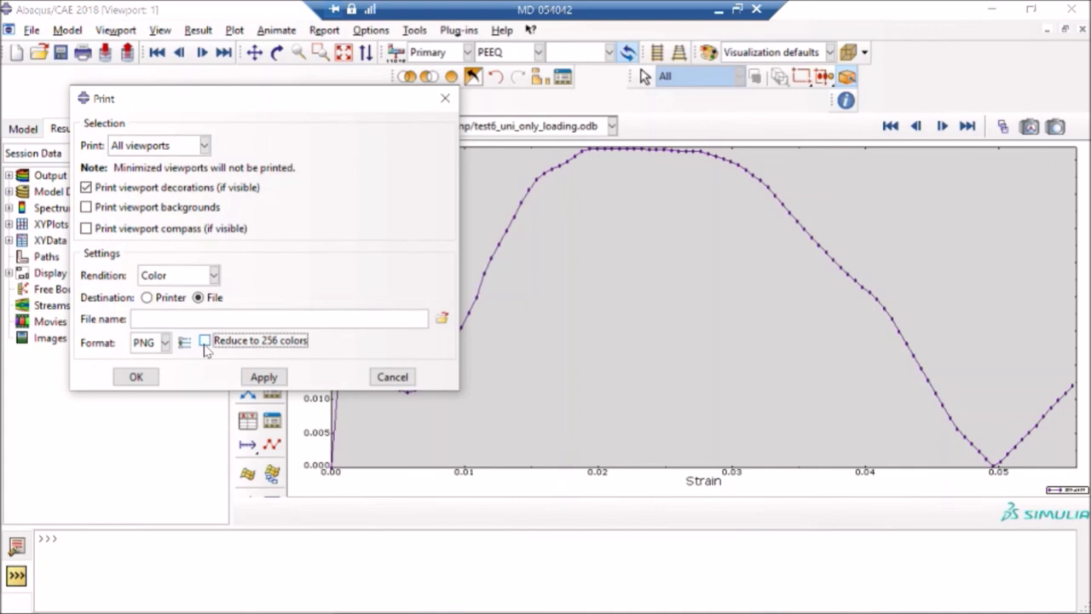
Step: Name the image file S22vsLE22 in the temp folder and print the graph to it
click(443, 319)
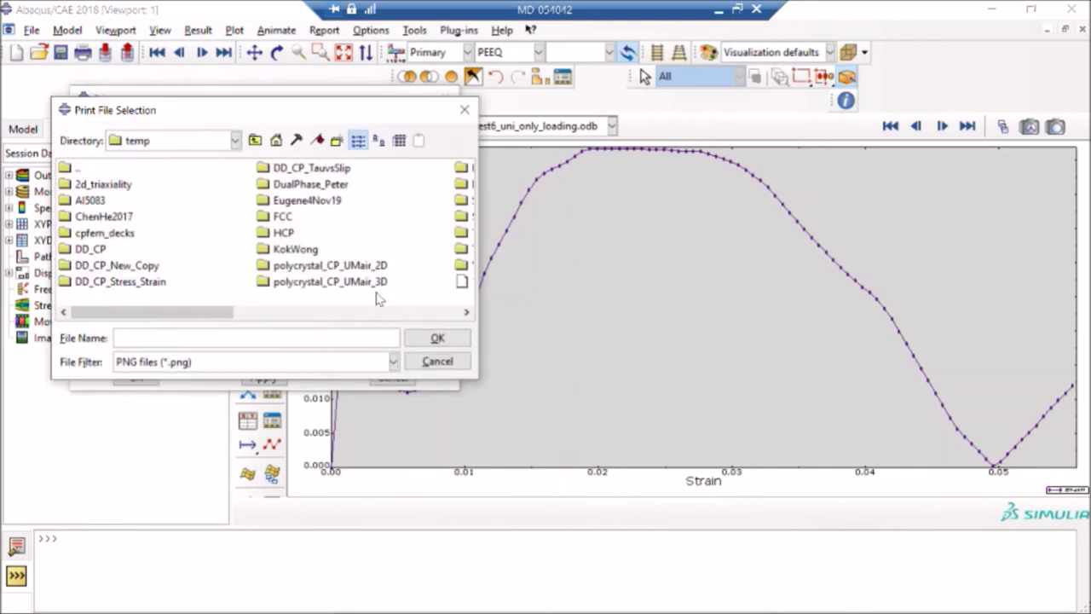
click(321, 334)
text(S22vsLE22)
click(445, 342)
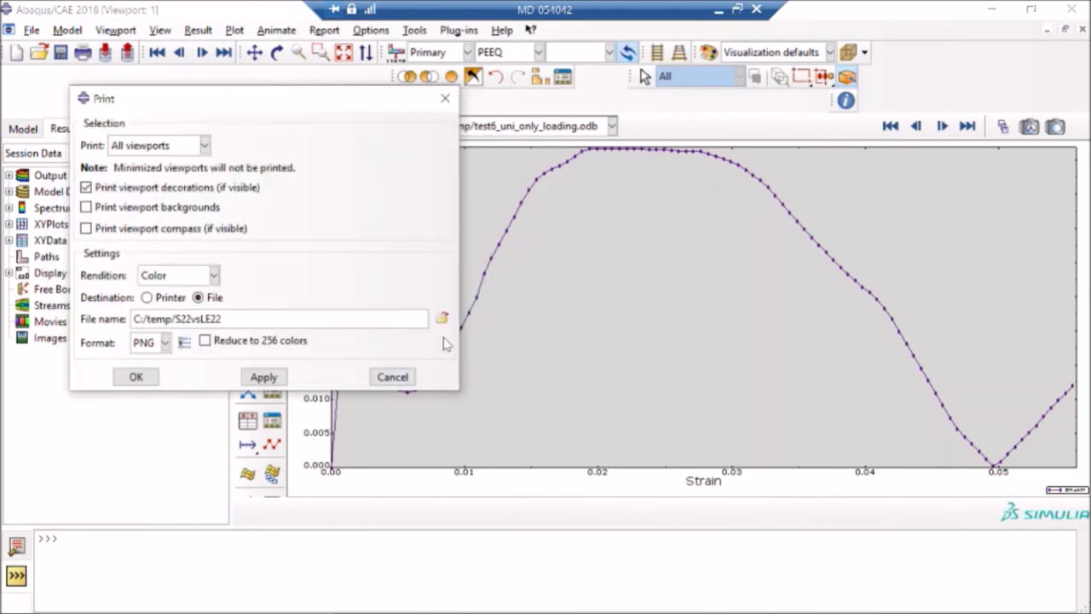
click(135, 378)
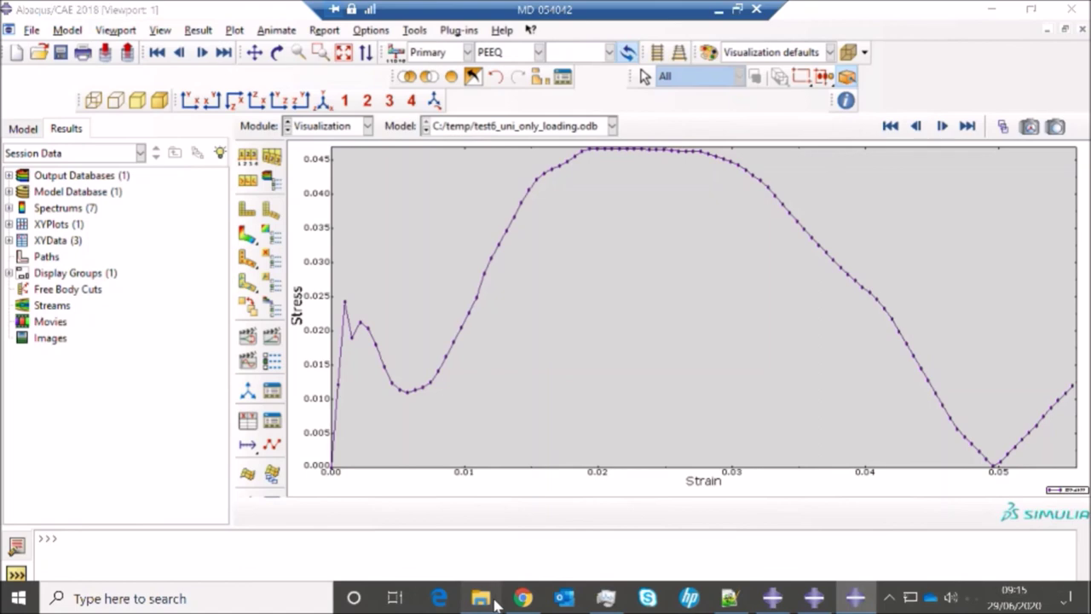
Step: Switch to File Explorer and open S22vsLE22.png from the C: drive's temp folder
click(481, 599)
scroll(475, 288, up, 15)
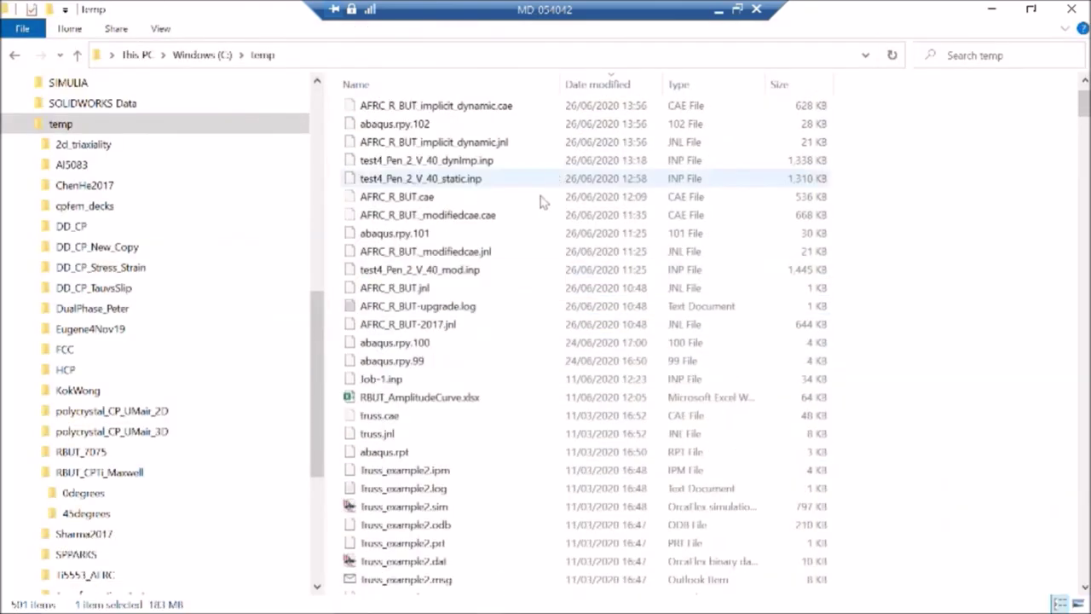
double_click(408, 112)
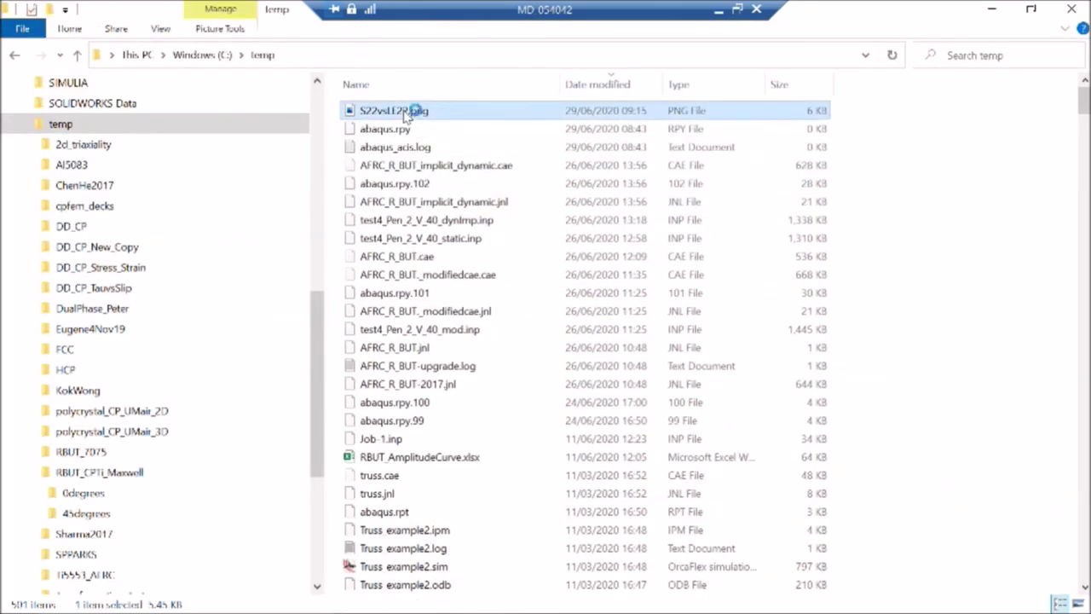